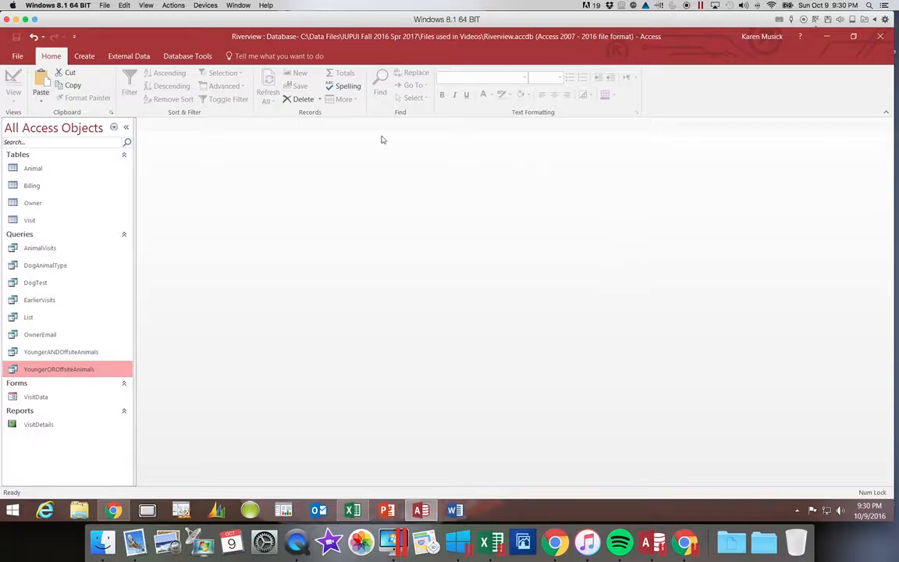
Step: Create a new query in Design view based on the Visit and Billing tables
{"action": "left_click", "coordinate": [84, 58]}
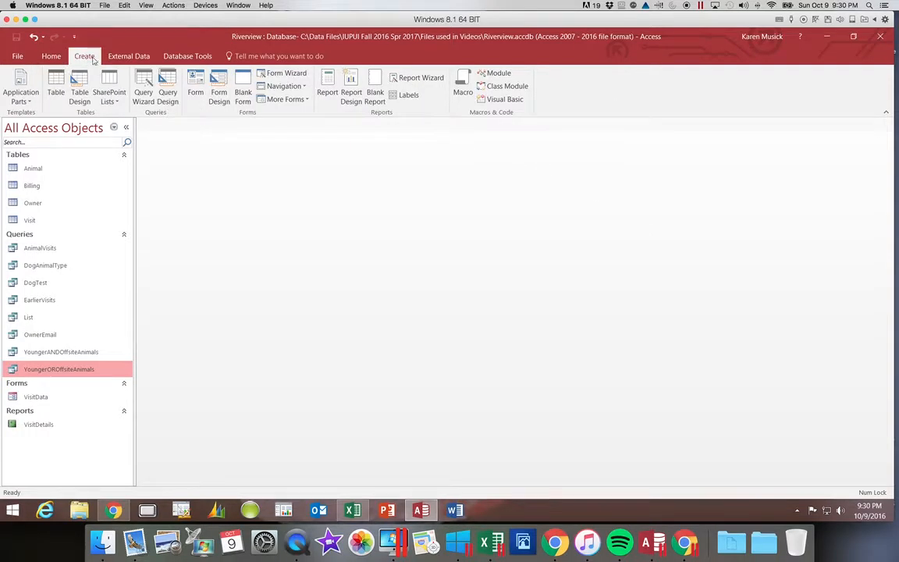
{"action": "left_click", "coordinate": [171, 93]}
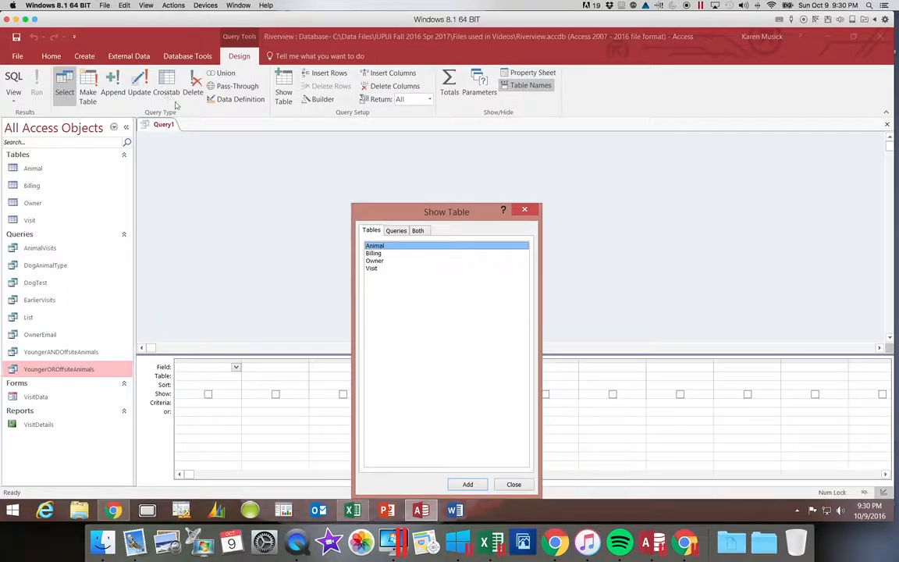
{"action": "left_click", "coordinate": [377, 268]}
{"action": "double_click", "coordinate": [377, 268]}
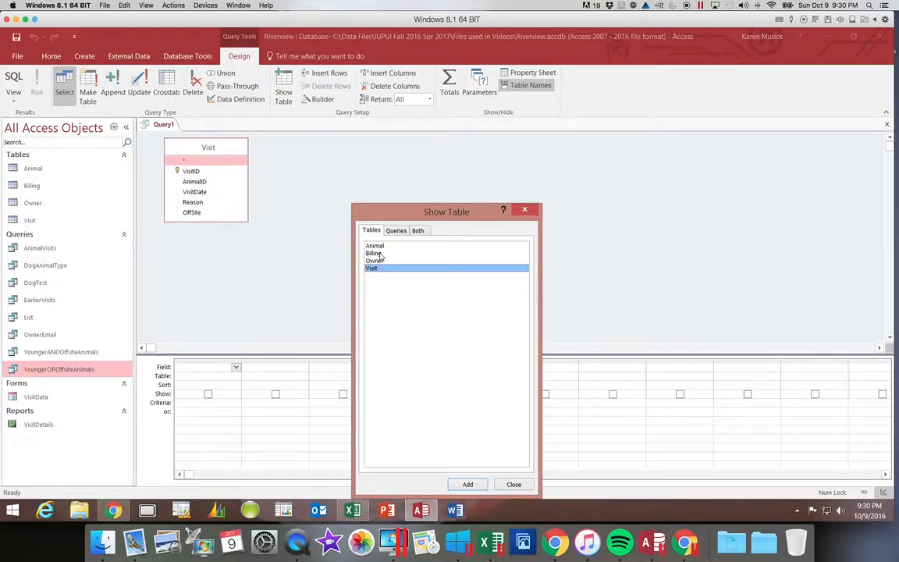
{"action": "double_click", "coordinate": [374, 254]}
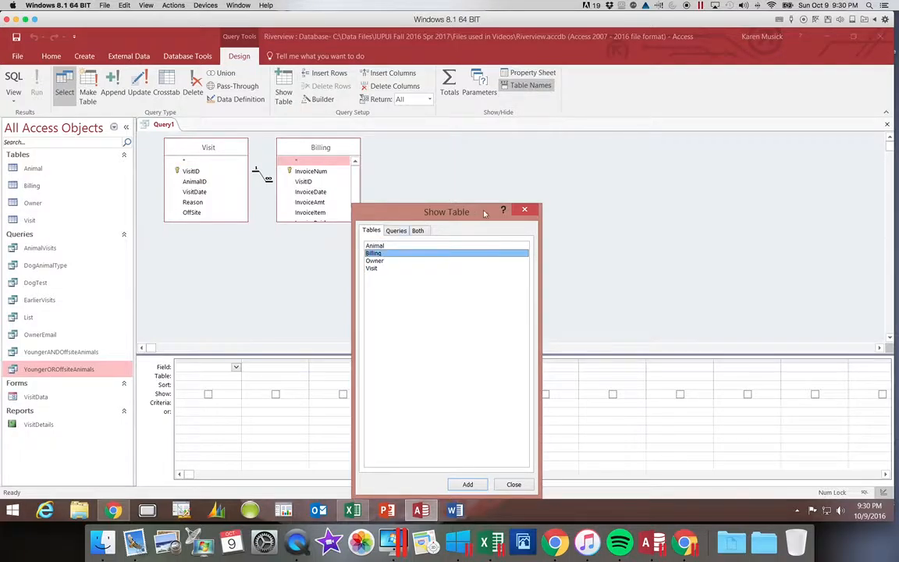
{"action": "left_click", "coordinate": [525, 209]}
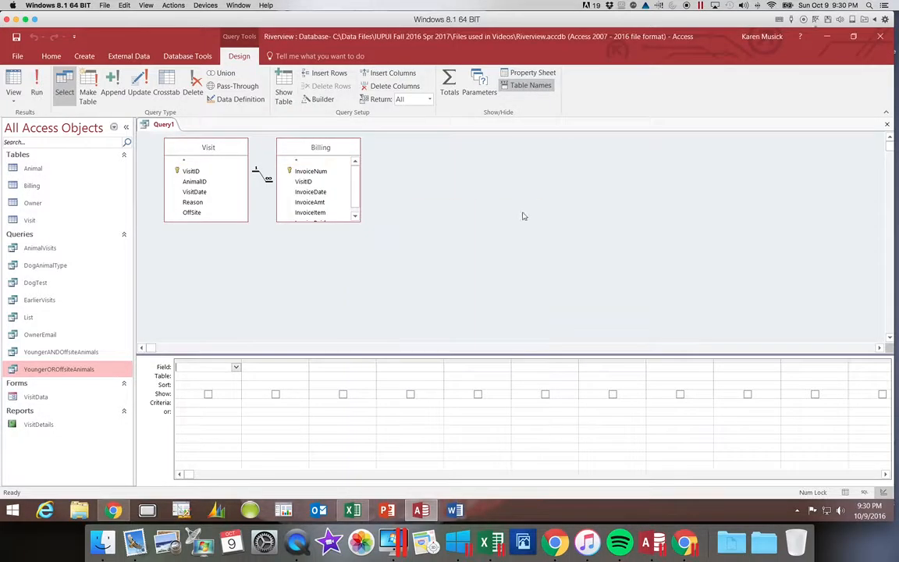
Step: Enlarge the Billing table's field list so that it shows all fields through InvoicePaid
{"action": "left_click", "coordinate": [341, 222]}
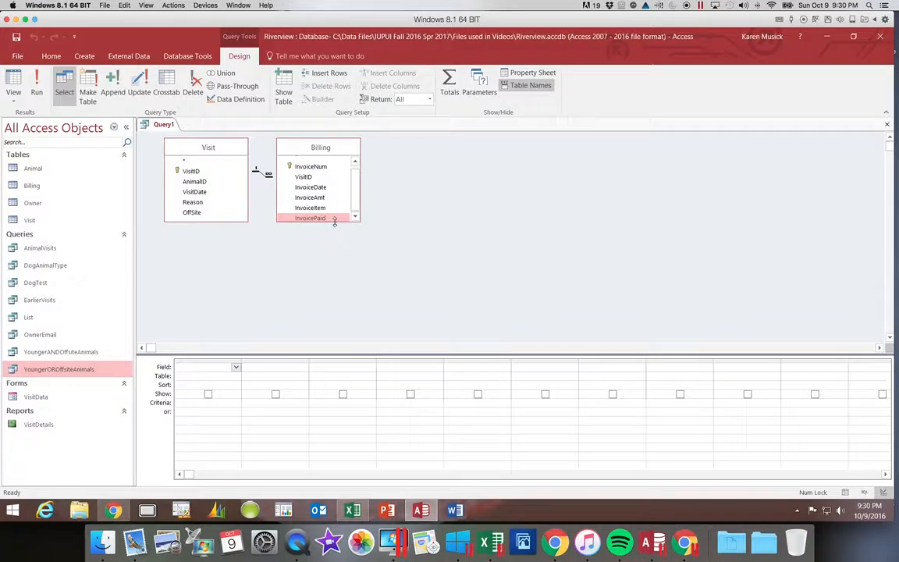
{"action": "left_click_drag", "start_coordinate": [334, 222], "coordinate": [332, 231]}
{"action": "left_click", "coordinate": [414, 252]}
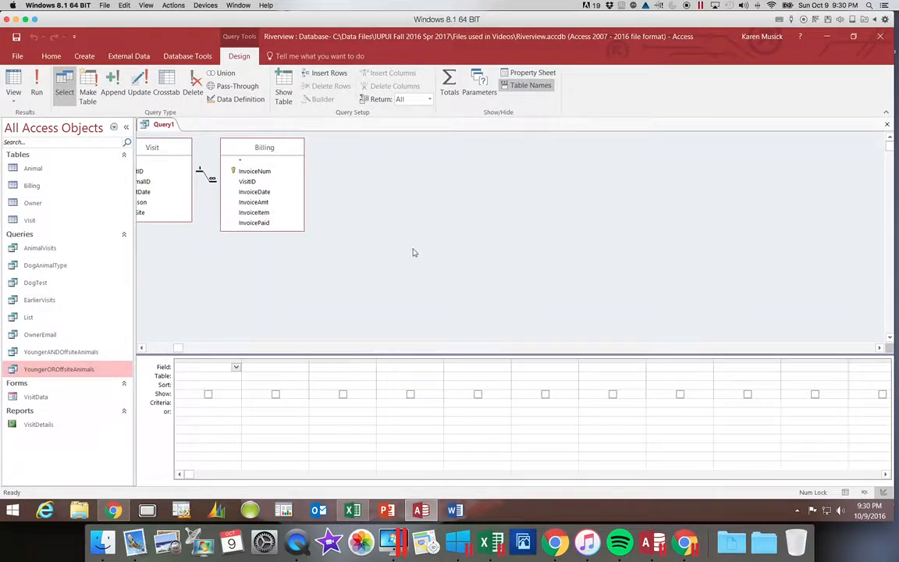
{"action": "left_click_drag", "start_coordinate": [178, 348], "coordinate": [125, 348]}
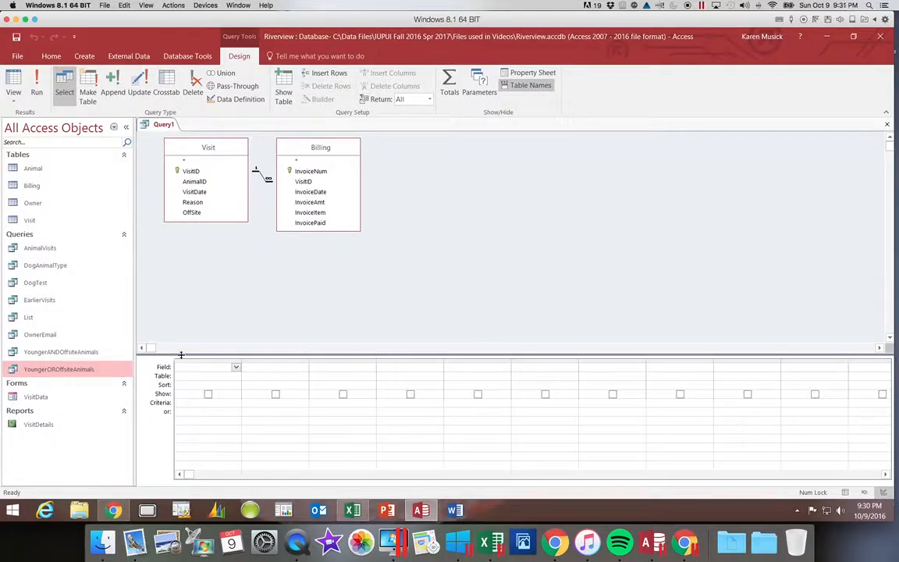
Step: Add VisitID, AnimalID and VisitDate from Visit, plus InvoiceItem, InvoicePaid and InvoiceAmt from Billing, to the query
{"action": "double_click", "coordinate": [191, 171]}
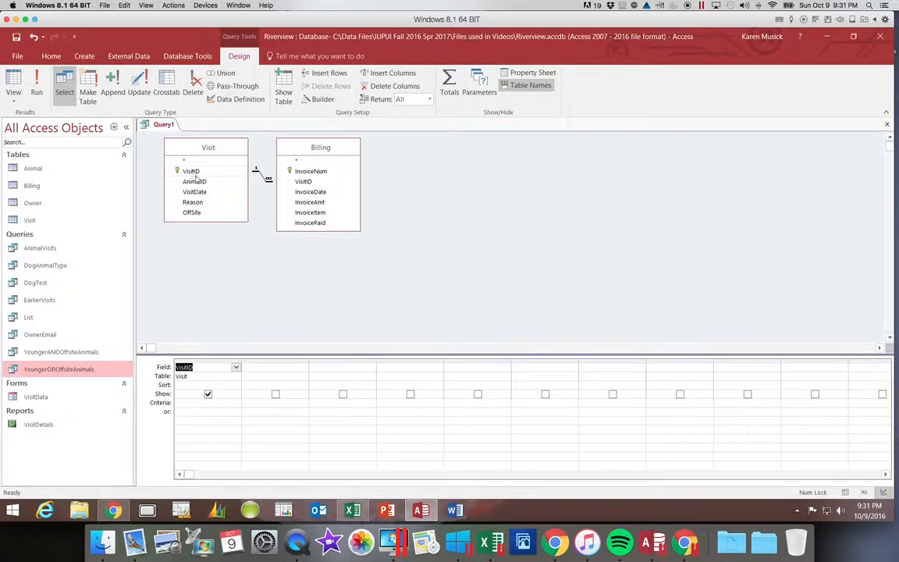
{"action": "double_click", "coordinate": [194, 181]}
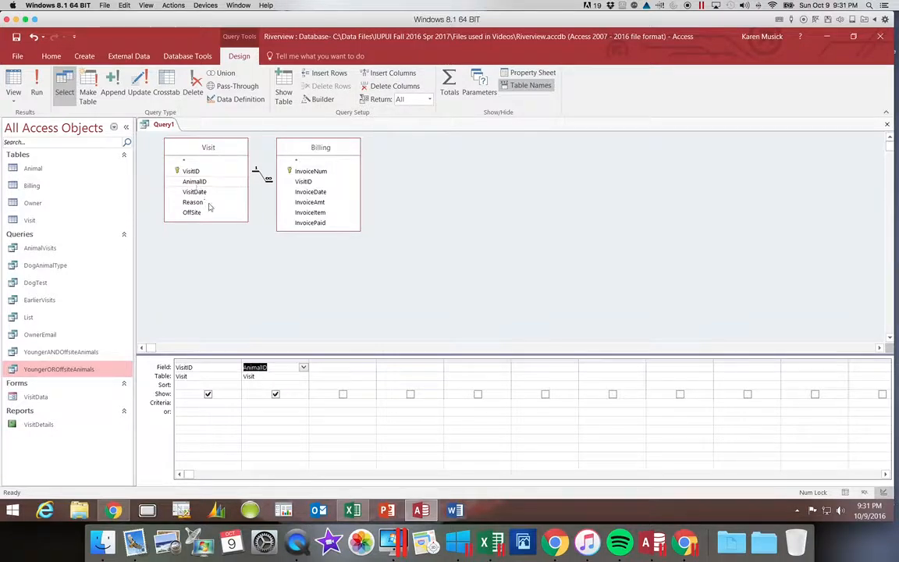
{"action": "double_click", "coordinate": [204, 193]}
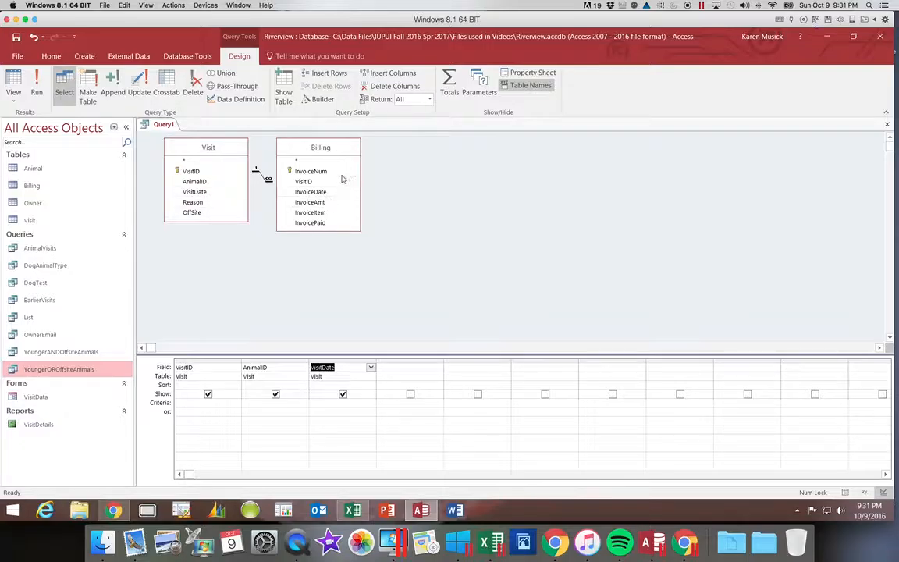
{"action": "double_click", "coordinate": [334, 212]}
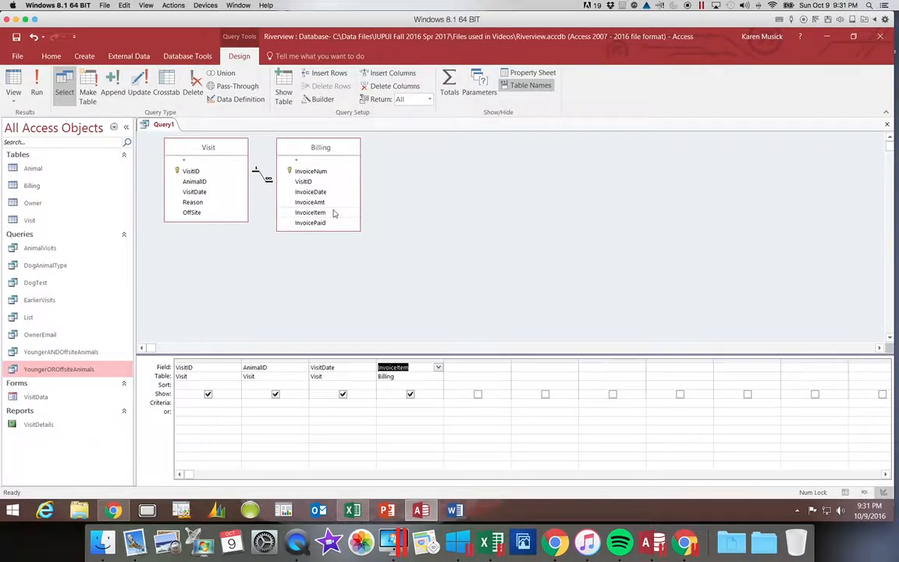
{"action": "double_click", "coordinate": [327, 224]}
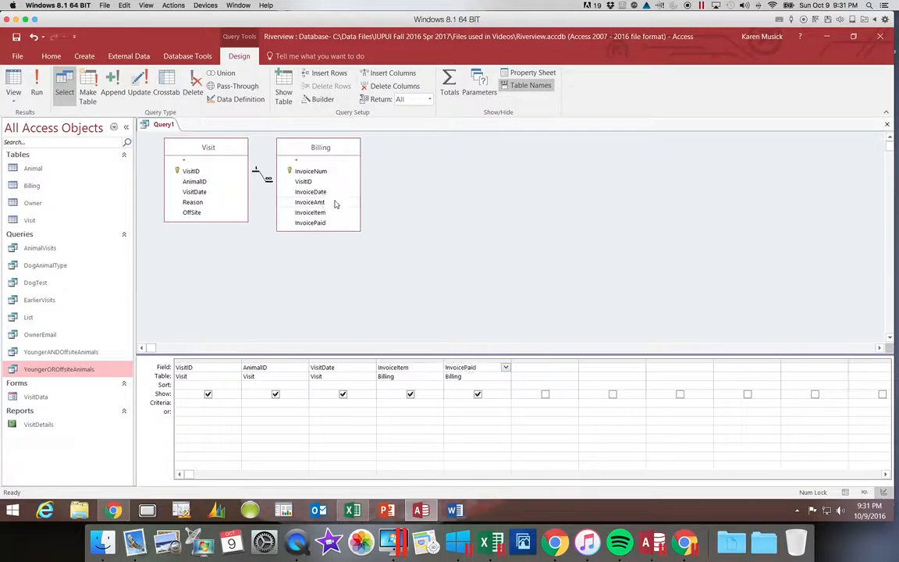
{"action": "double_click", "coordinate": [334, 202]}
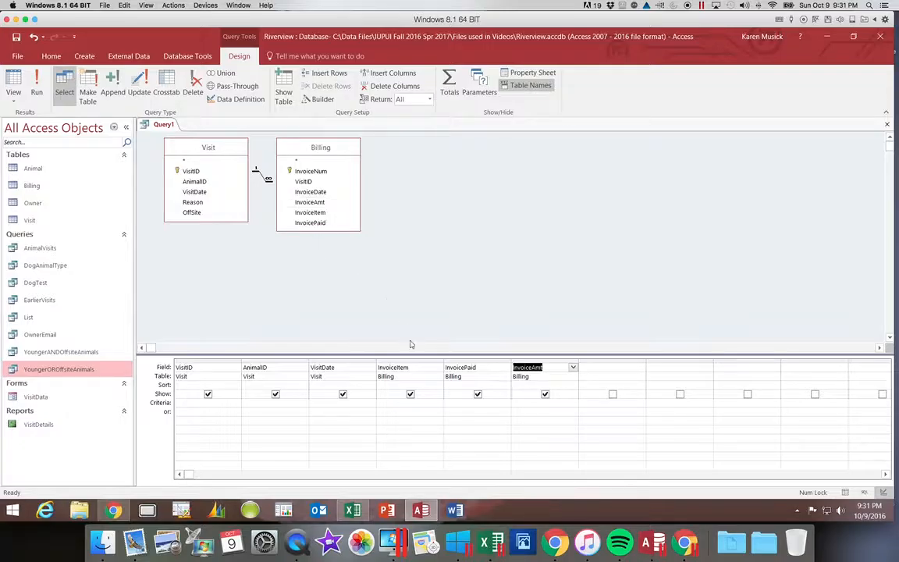
Step: Set the criterion of the InvoicePaid field to No, without accepting the suggested function
{"action": "left_click", "coordinate": [446, 402]}
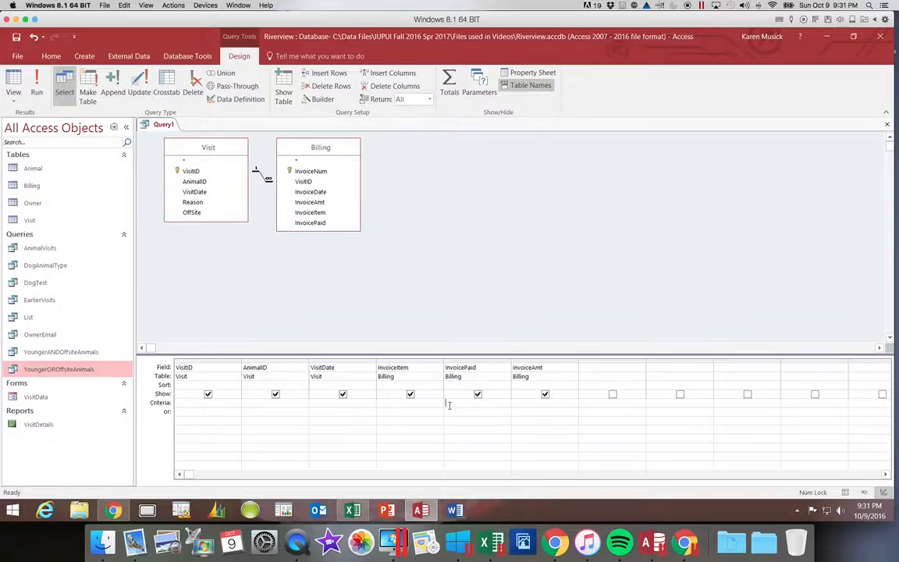
{"action": "type", "text": "No"}
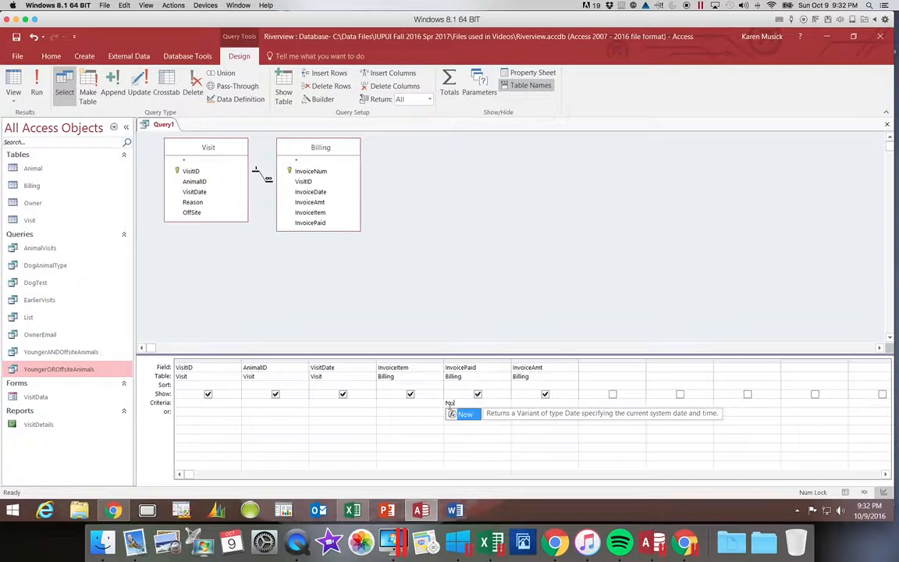
{"action": "key", "text": "Escape"}
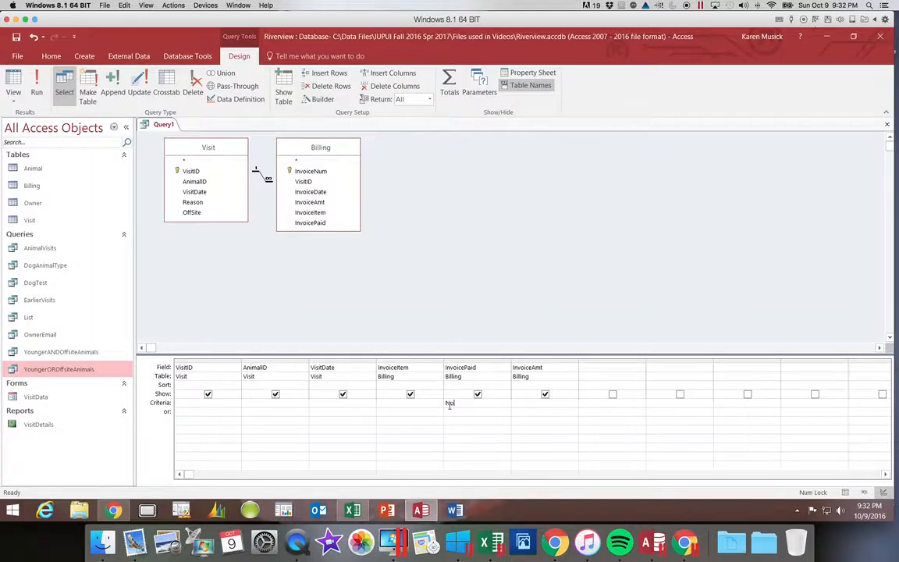
{"action": "key", "text": "Tab"}
Step: Run the query, look through the unpaid invoice records and return to the query design
{"action": "left_click", "coordinate": [35, 86]}
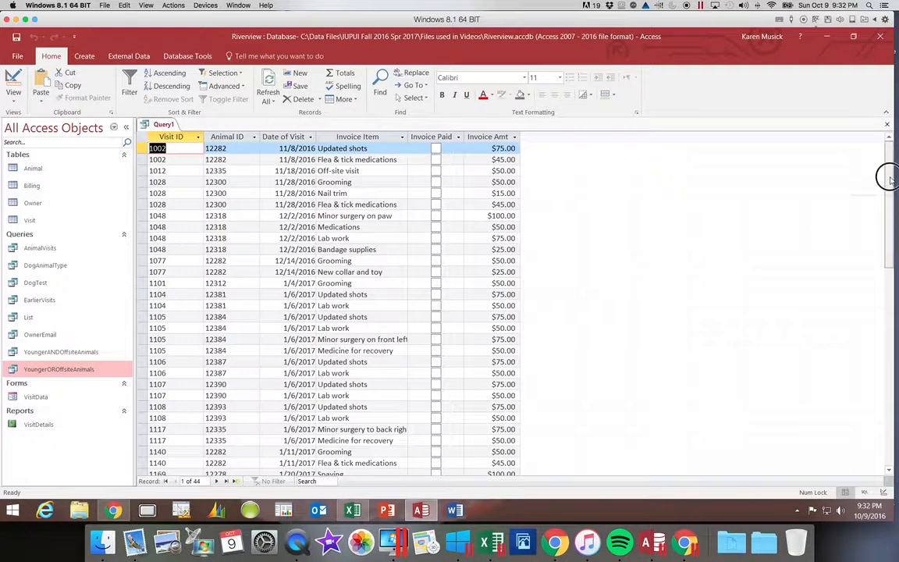
{"action": "mouse_move", "coordinate": [887, 173]}
{"action": "left_mouse_down"}
{"action": "mouse_move", "coordinate": [891, 297]}
{"action": "mouse_move", "coordinate": [885, 164]}
{"action": "left_mouse_up"}
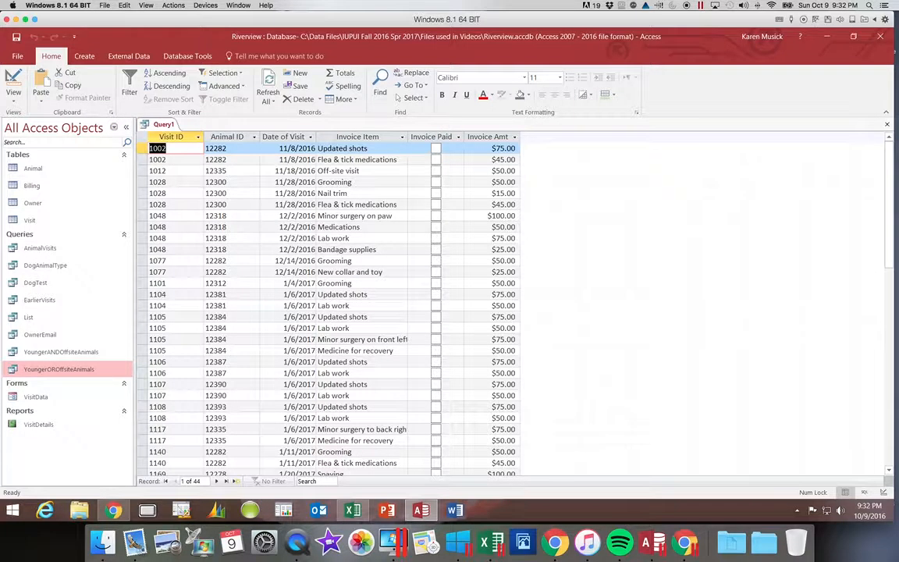
{"action": "left_click", "coordinate": [14, 82]}
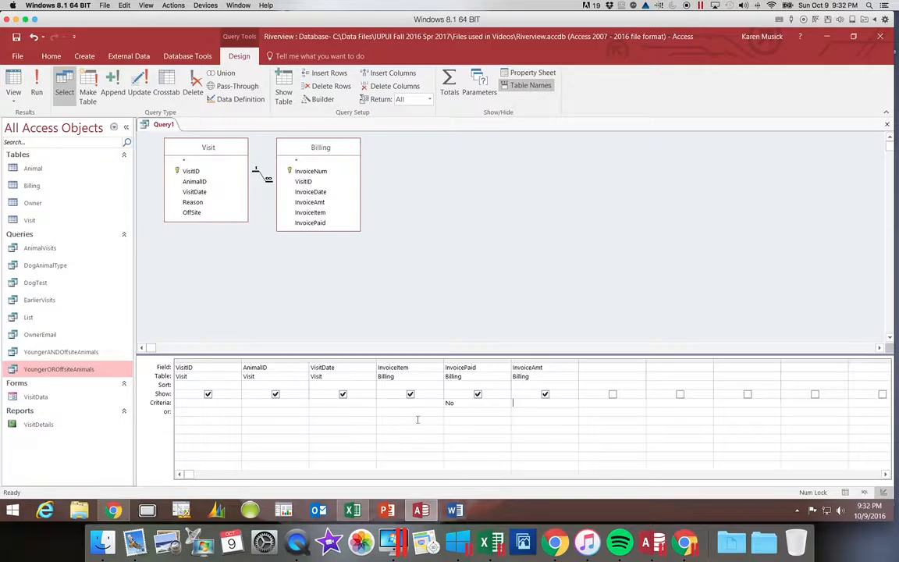
Step: Hide the InvoicePaid field from the query results and save the query as UnpaidInvoiceLateFee
{"action": "left_click", "coordinate": [477, 395]}
{"action": "left_click", "coordinate": [16, 37]}
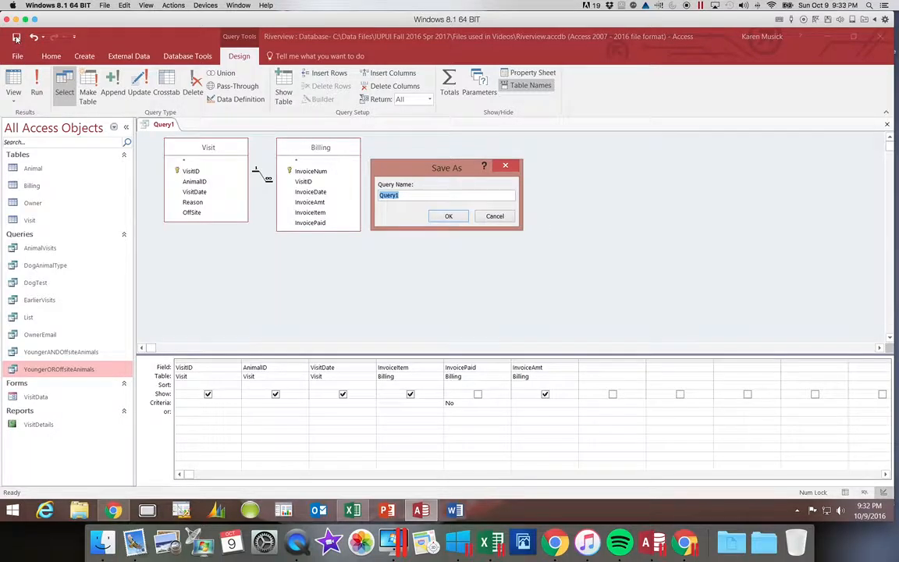
{"action": "type", "text": "UnpaidInvoice"}
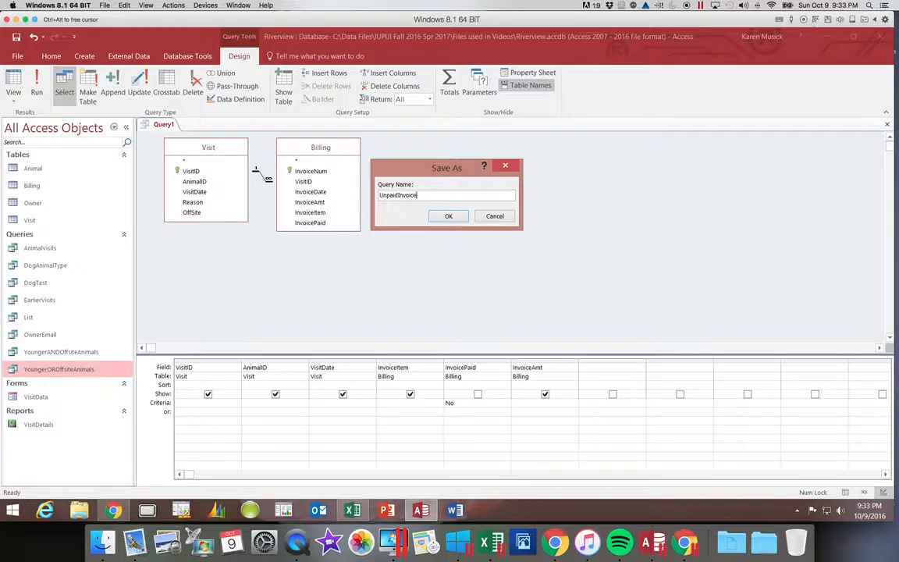
{"action": "type", "text": "LateFee"}
{"action": "key", "text": "Return"}
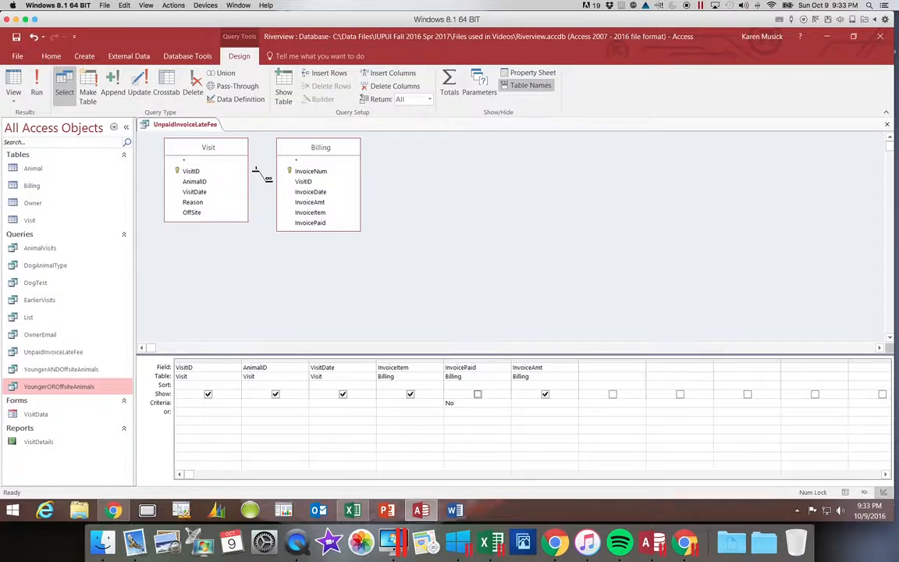
Step: Run the saved query to check which columns and records it returns, and go back to its design
{"action": "left_click", "coordinate": [37, 92]}
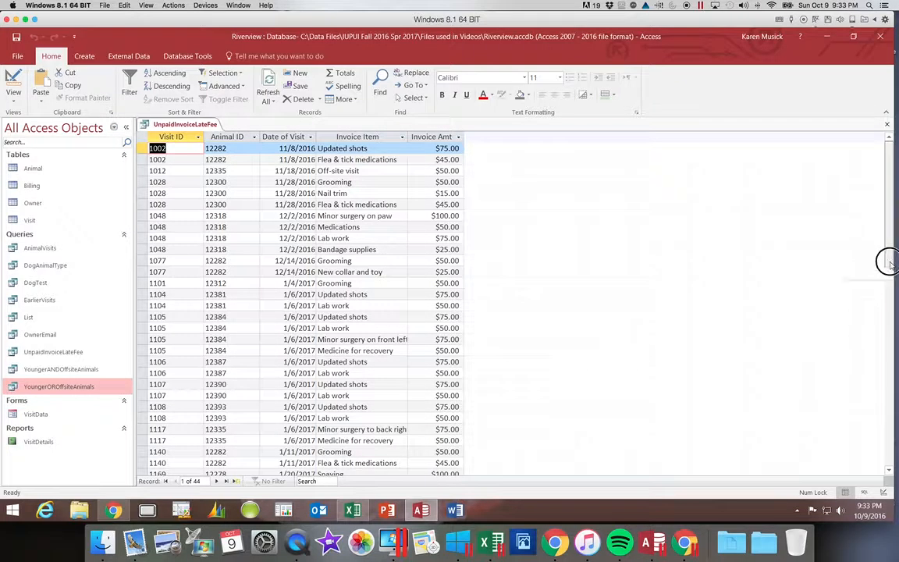
{"action": "left_click_drag", "start_coordinate": [885, 261], "coordinate": [884, 140]}
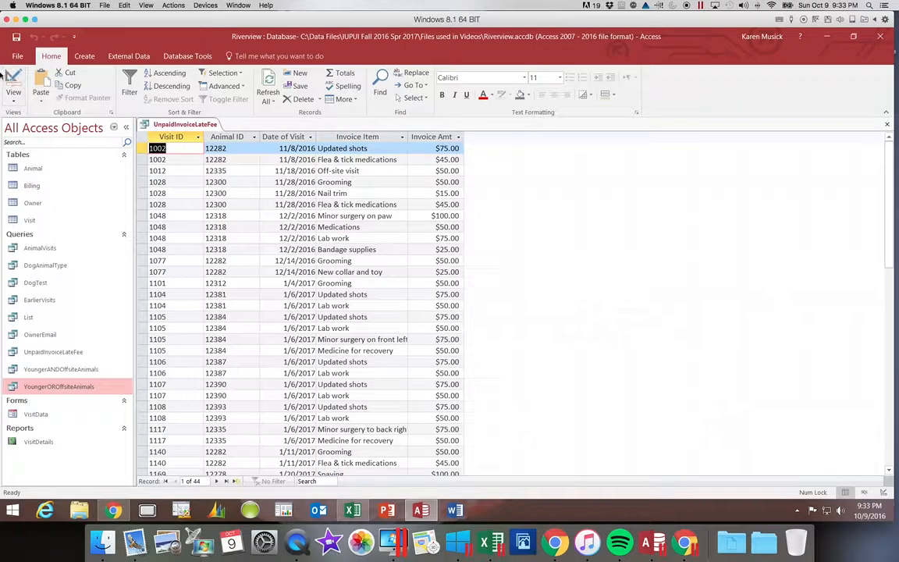
{"action": "left_click", "coordinate": [14, 79]}
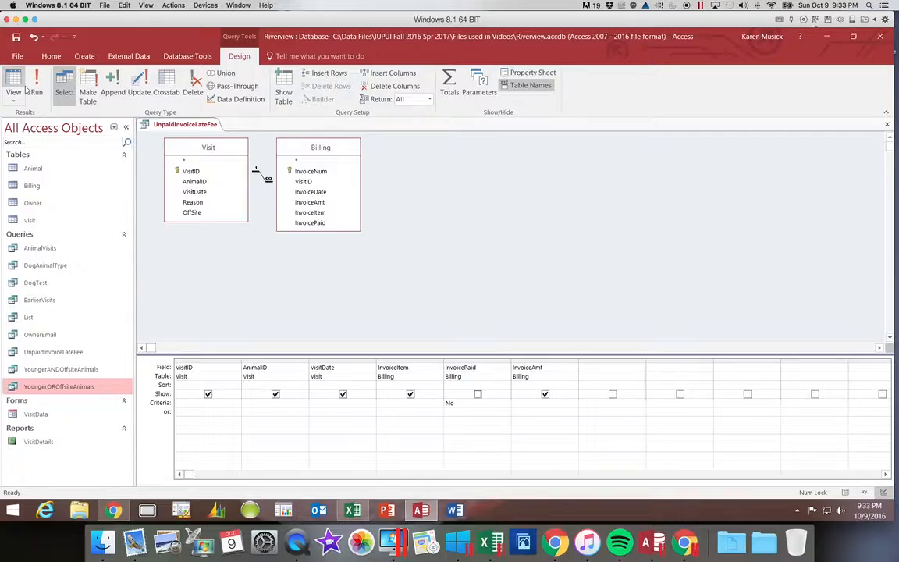
Step: Add a calculated field [InvoiceAmt]*.02 after InvoiceAmt with the Expression Builder and widen its column to show the whole expression
{"action": "left_click", "coordinate": [585, 368]}
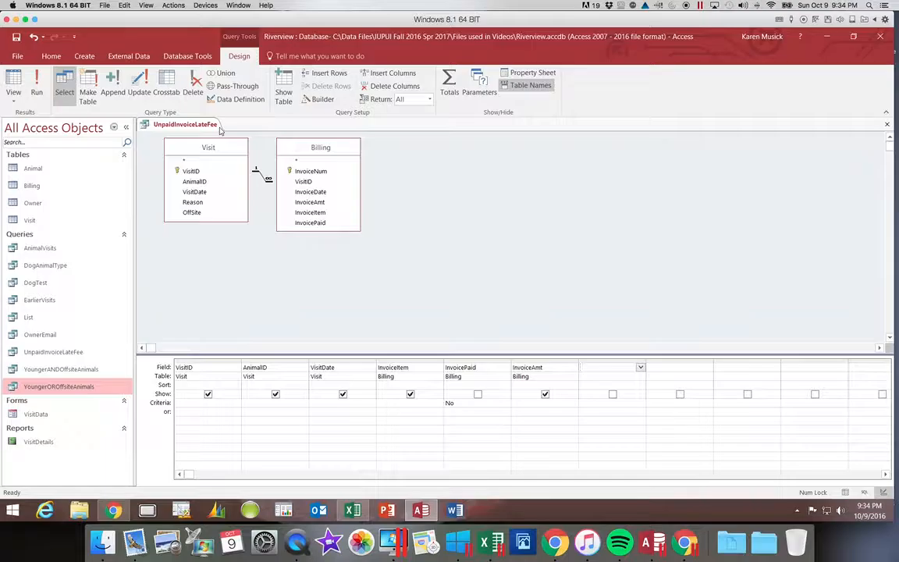
{"action": "left_click", "coordinate": [316, 100]}
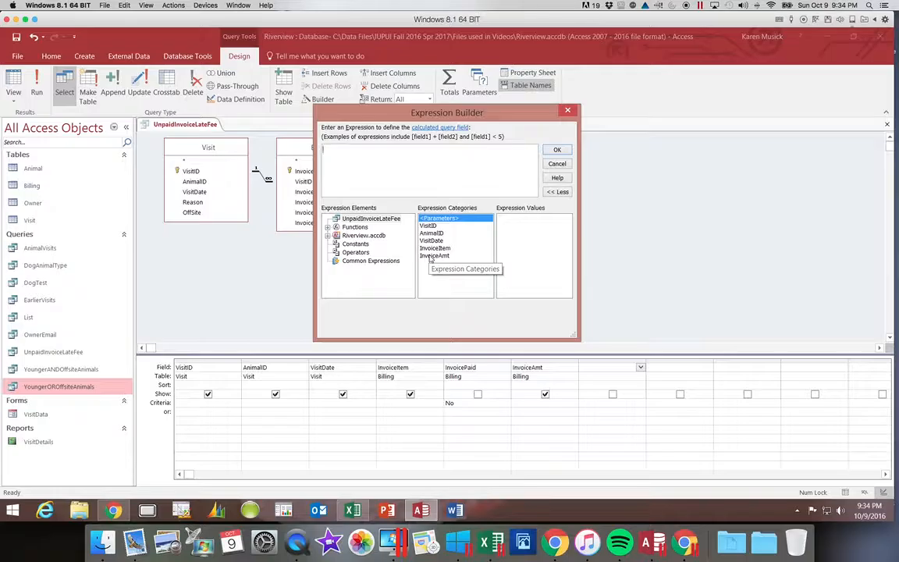
{"action": "double_click", "coordinate": [434, 256]}
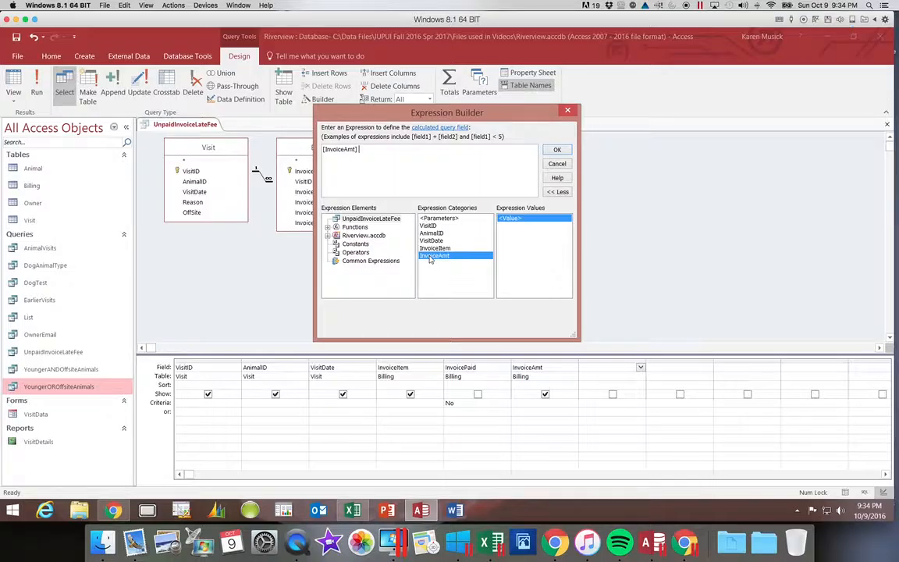
{"action": "type", "text": "*.02"}
{"action": "left_click", "coordinate": [557, 151]}
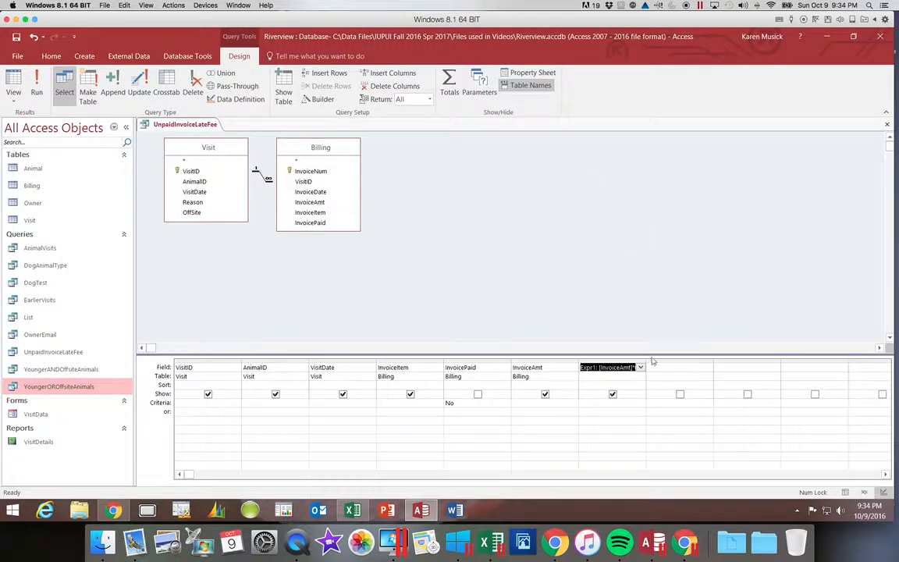
{"action": "left_click_drag", "start_coordinate": [646, 360], "coordinate": [669, 362]}
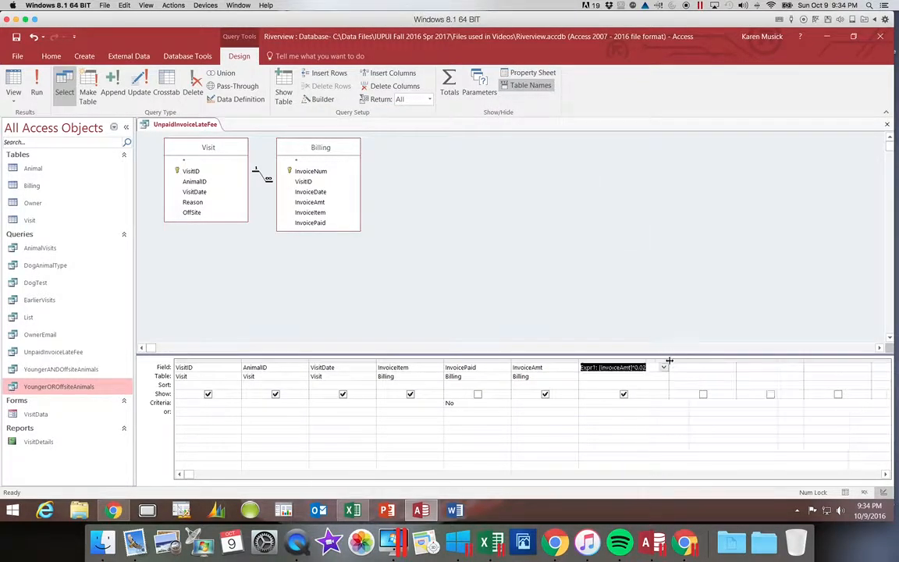
Step: Rename the calculated field LateFee, run the query to check its values and return to the design
{"action": "left_click", "coordinate": [597, 376]}
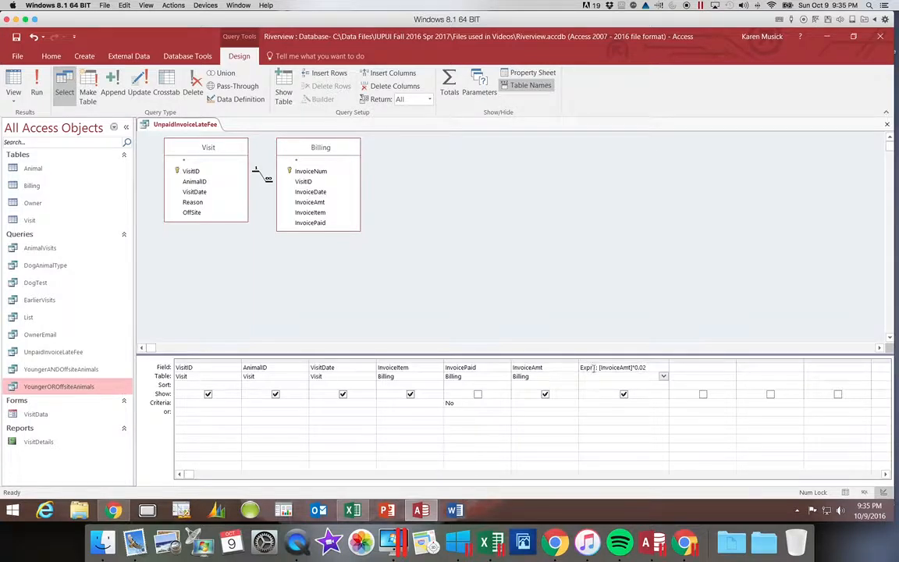
{"action": "left_click_drag", "start_coordinate": [595, 369], "coordinate": [581, 369]}
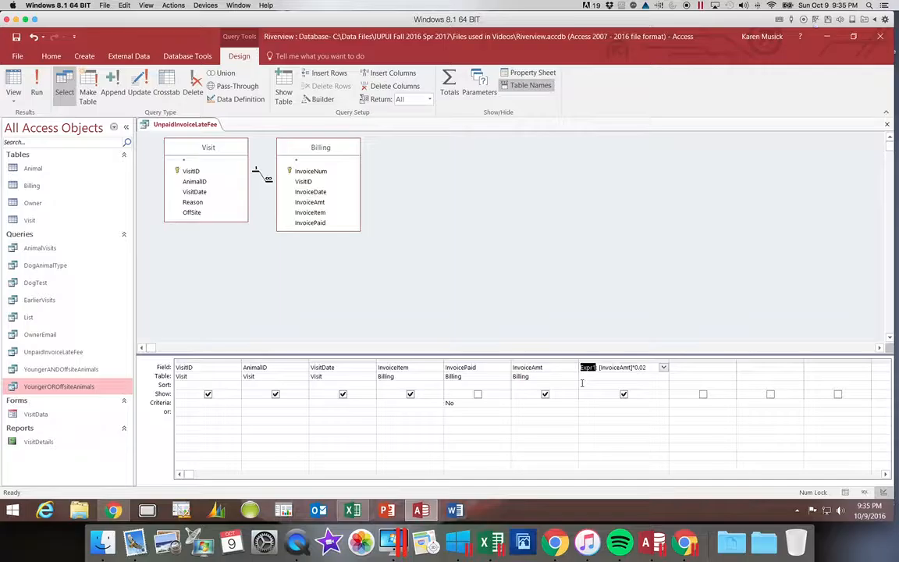
{"action": "type", "text": "LateFee:"}
{"action": "key", "text": "BackSpace"}
{"action": "type", "text": ":"}
{"action": "left_click", "coordinate": [37, 84]}
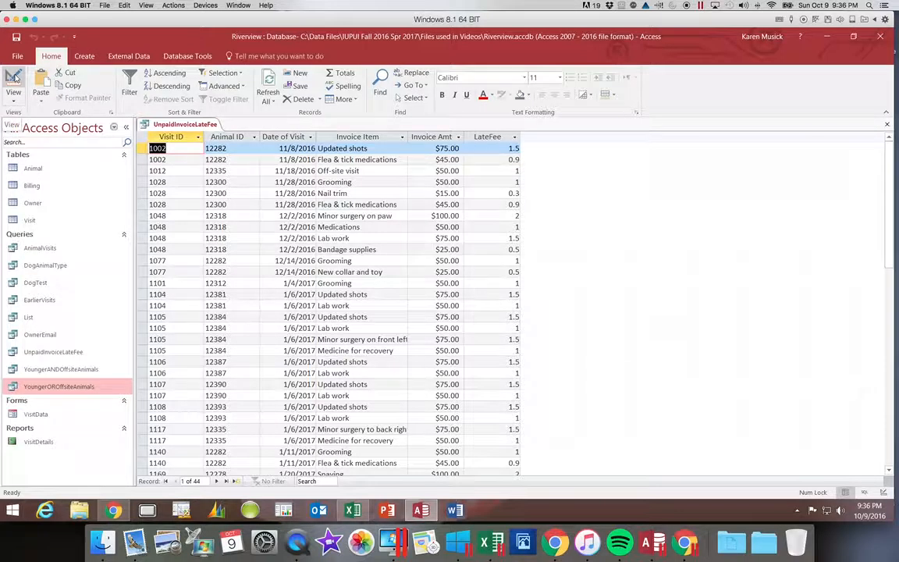
{"action": "left_click", "coordinate": [13, 78]}
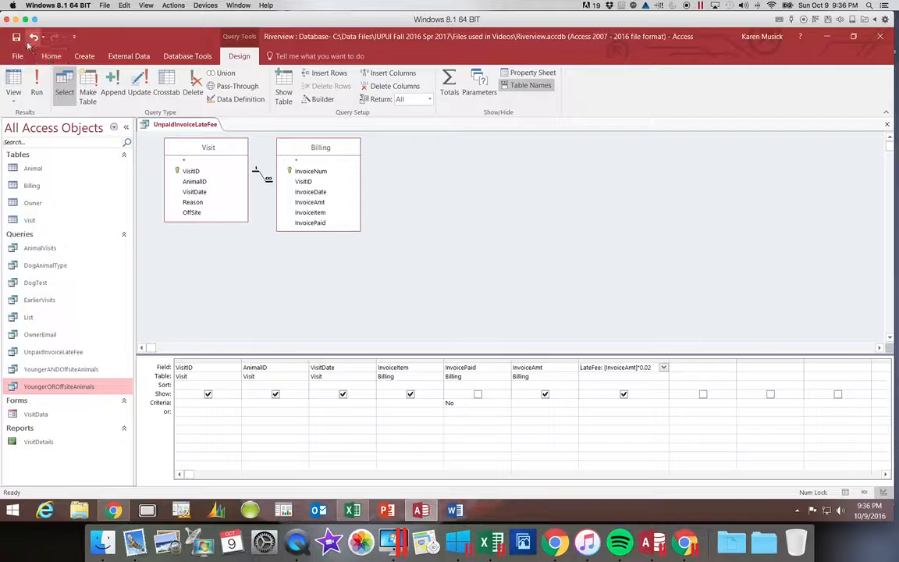
Step: Save the query and format its LateFee calculated field as Currency with 2 decimal places
{"action": "left_click", "coordinate": [17, 37]}
{"action": "left_click", "coordinate": [540, 74]}
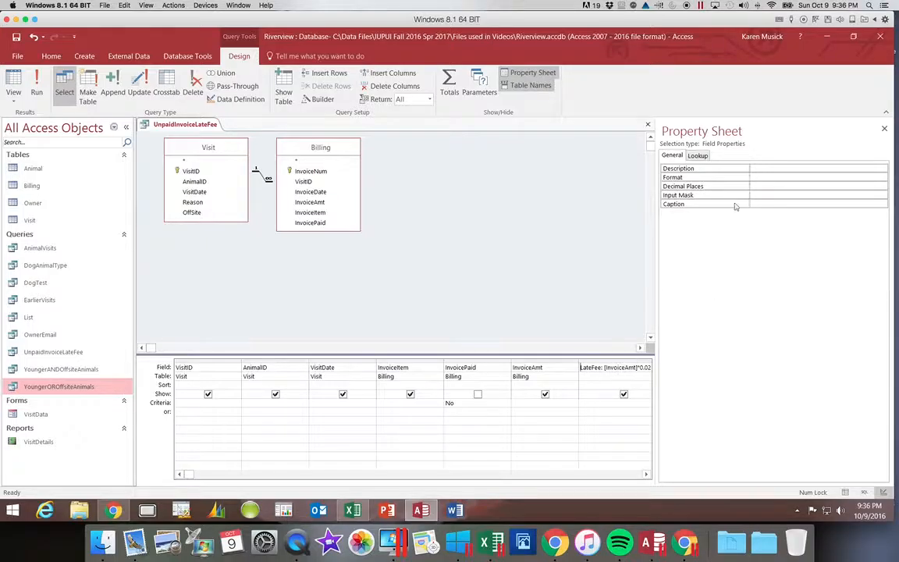
{"action": "left_click", "coordinate": [769, 178]}
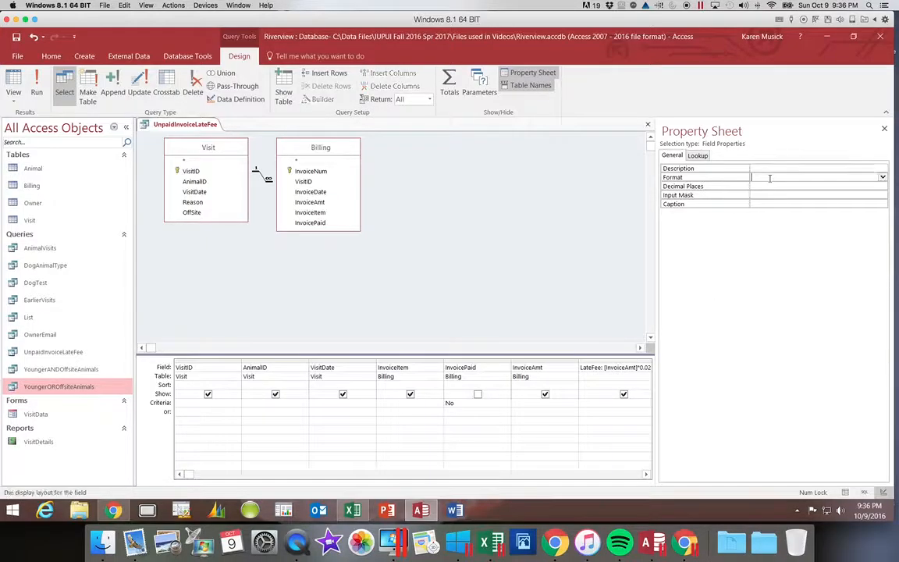
{"action": "left_click", "coordinate": [884, 178]}
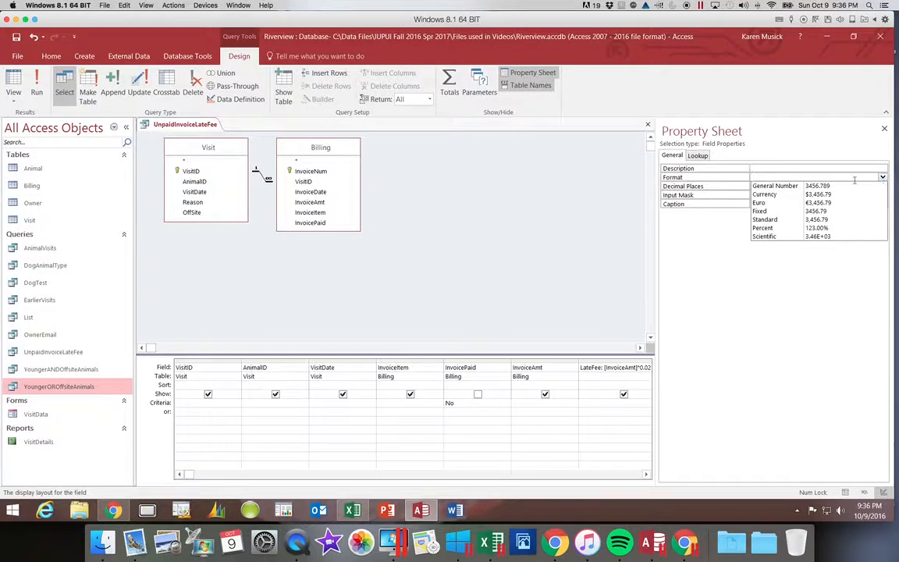
{"action": "left_click", "coordinate": [778, 196]}
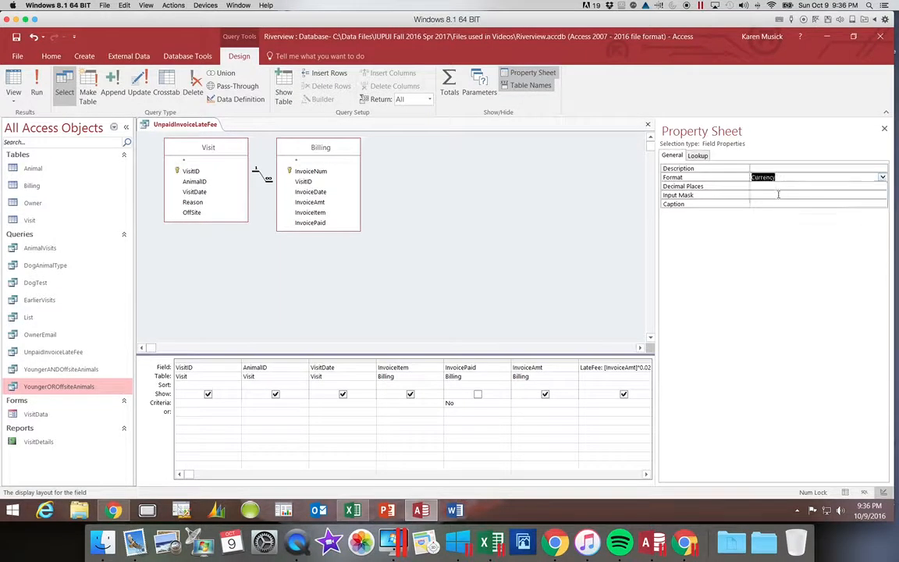
{"action": "left_click", "coordinate": [780, 187]}
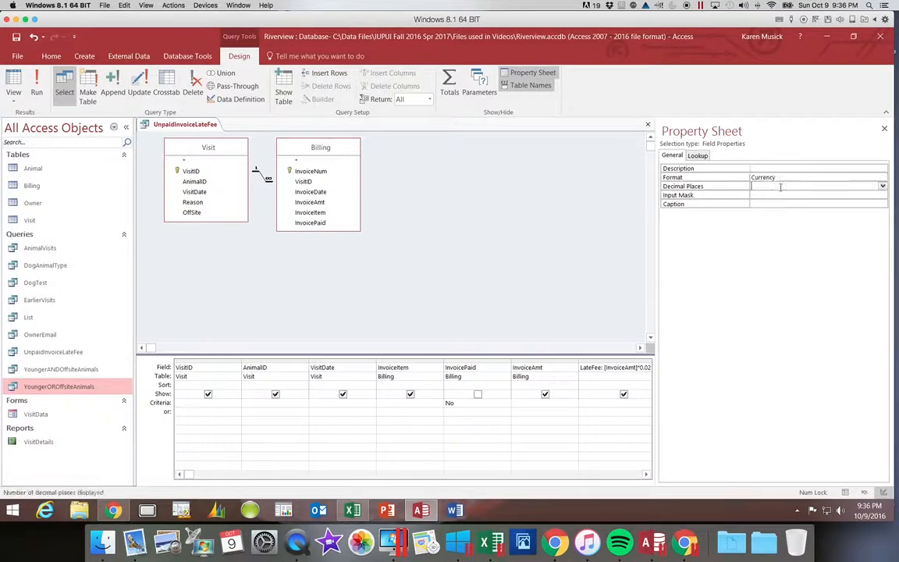
{"action": "left_click", "coordinate": [882, 185]}
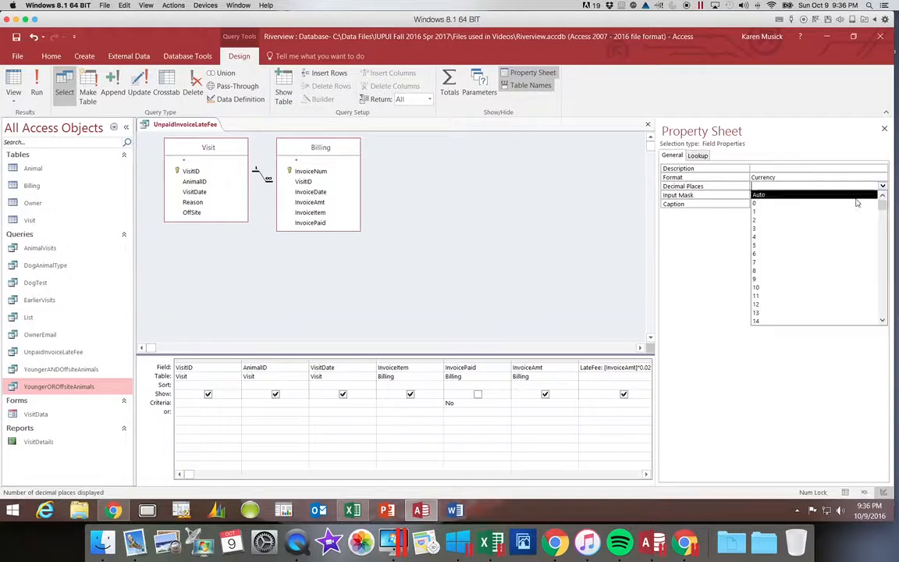
{"action": "left_click", "coordinate": [812, 218]}
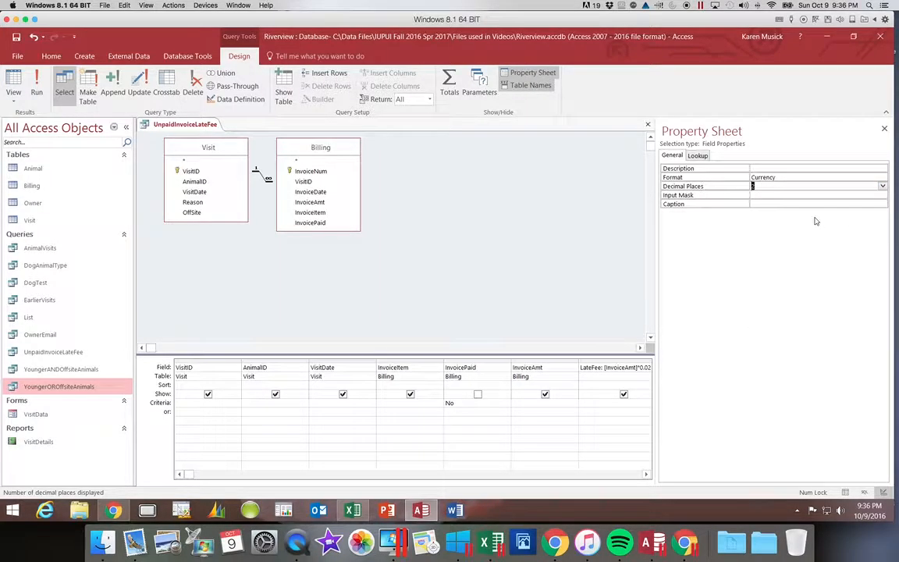
Step: Caption the LateFee field Late Fee, run the query to check its formatting and return to the design
{"action": "left_click", "coordinate": [788, 204]}
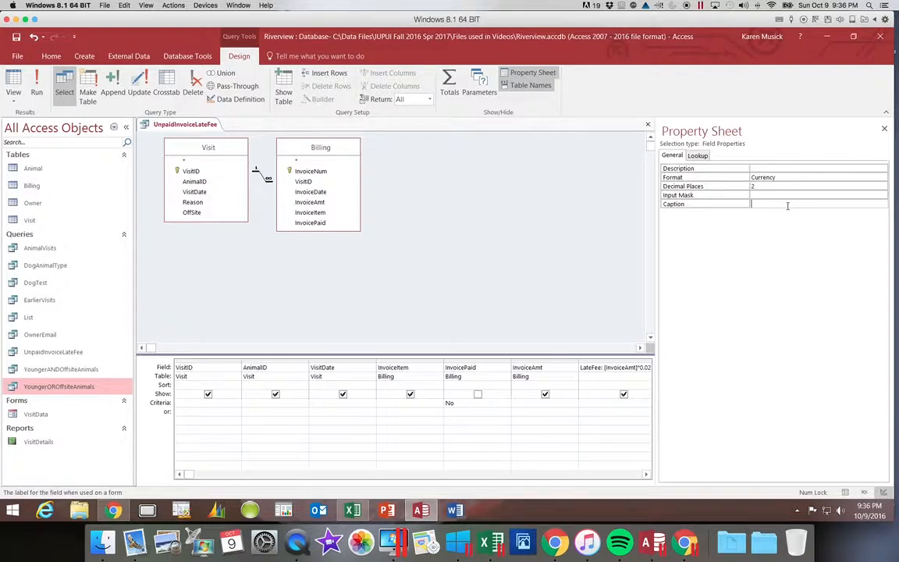
{"action": "type", "text": "Late Fee"}
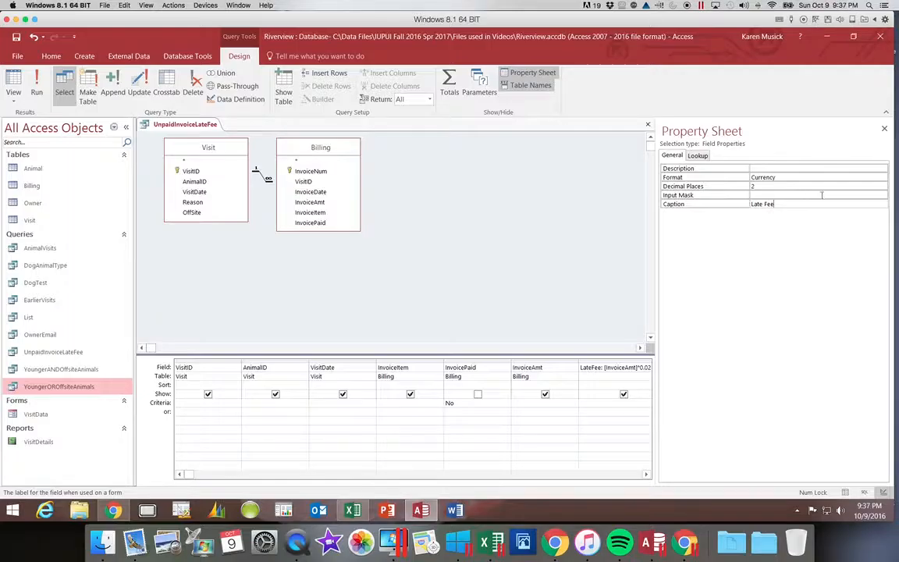
{"action": "left_click", "coordinate": [884, 130]}
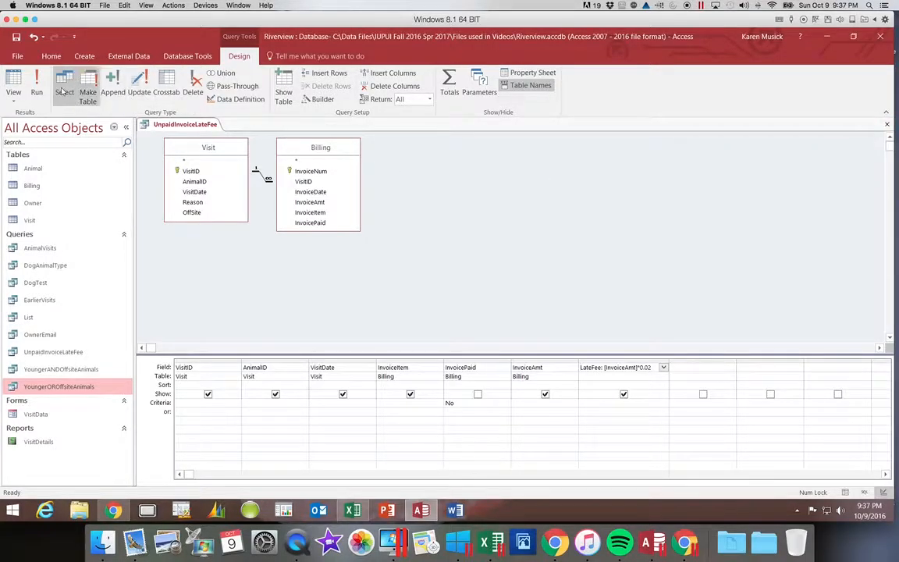
{"action": "left_click", "coordinate": [36, 87]}
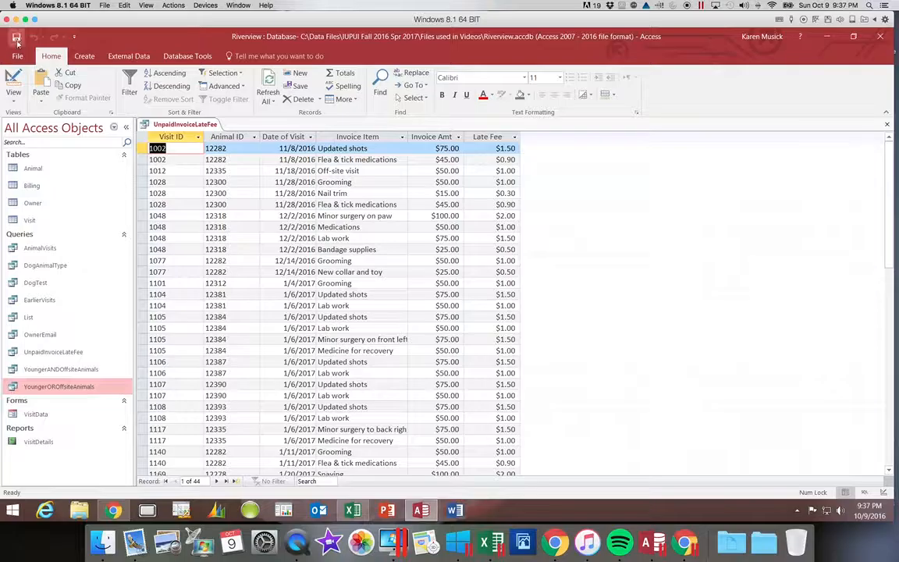
{"action": "left_click", "coordinate": [13, 79]}
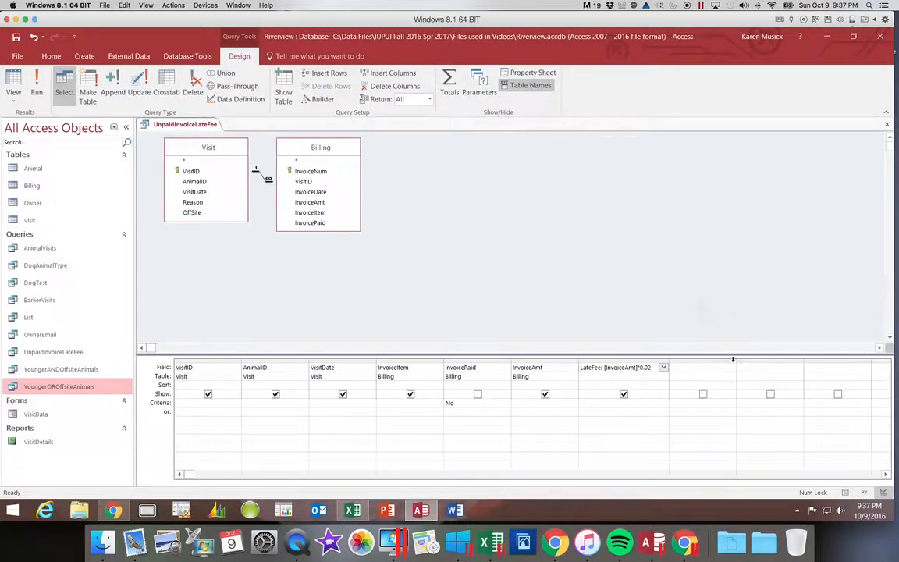
Step: Widen the empty column after LateFee, enter LateFee2: [InvoiceAmt]*.02 directly in it, and check it by running the query before returning to the design
{"action": "left_click_drag", "start_coordinate": [735, 360], "coordinate": [783, 363]}
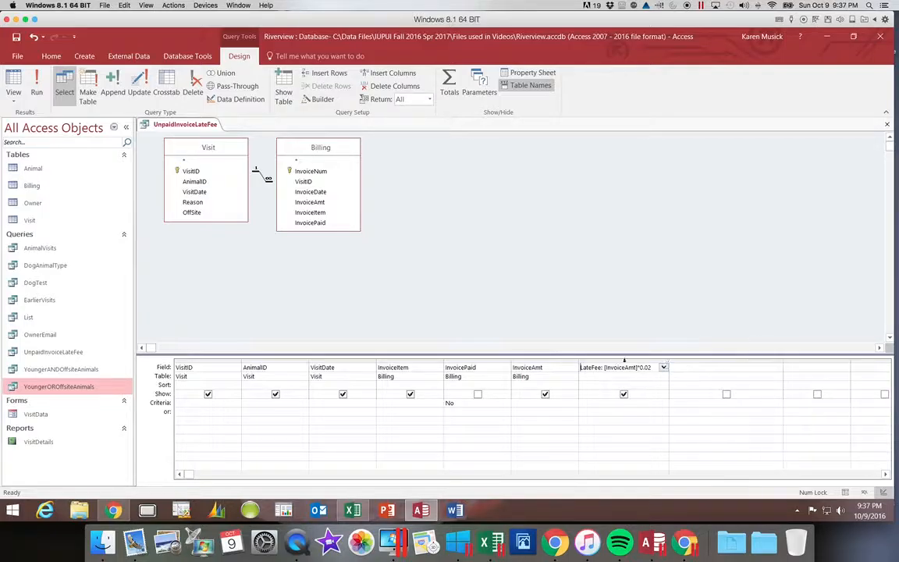
{"action": "left_click", "coordinate": [676, 366]}
{"action": "type", "text": "eFee2"}
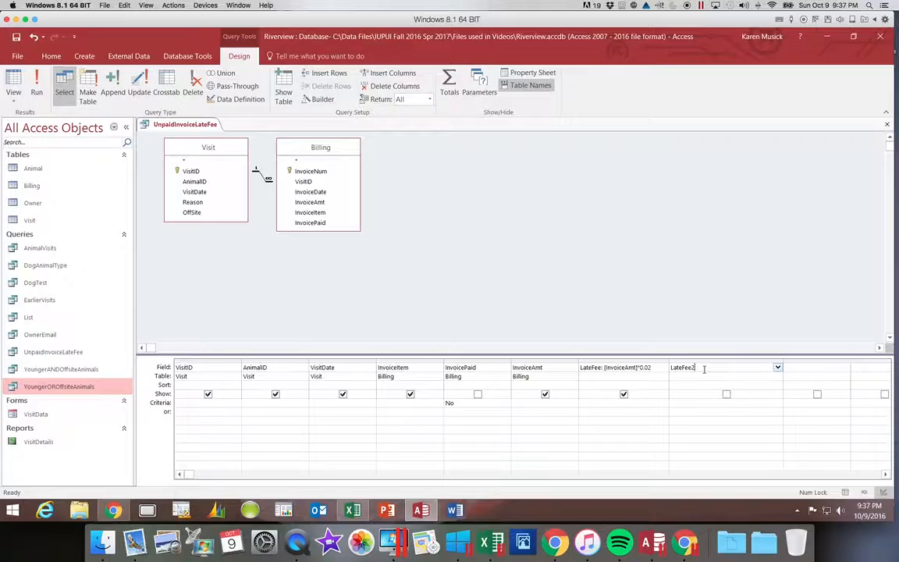
{"action": "type", "text": ": ["}
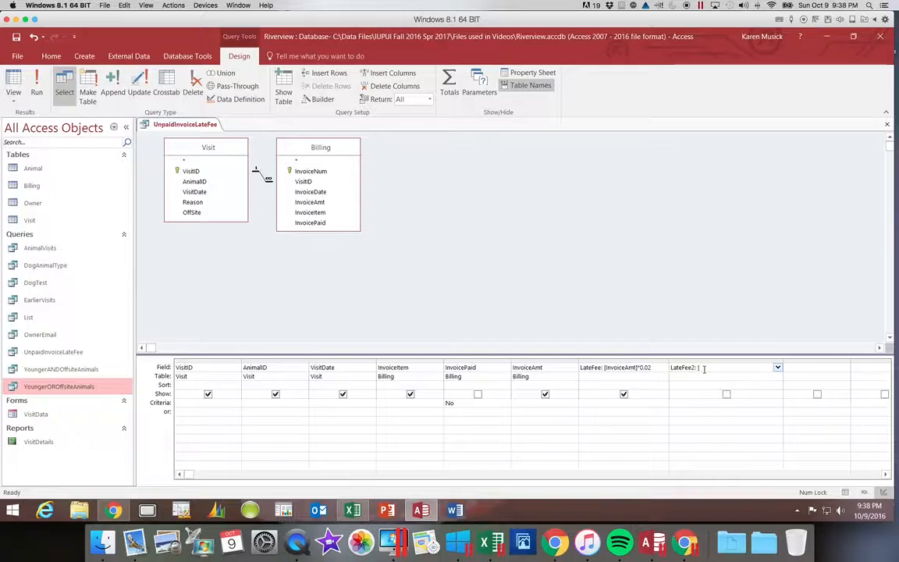
{"action": "type", "text": "InvoiceAmt]*"}
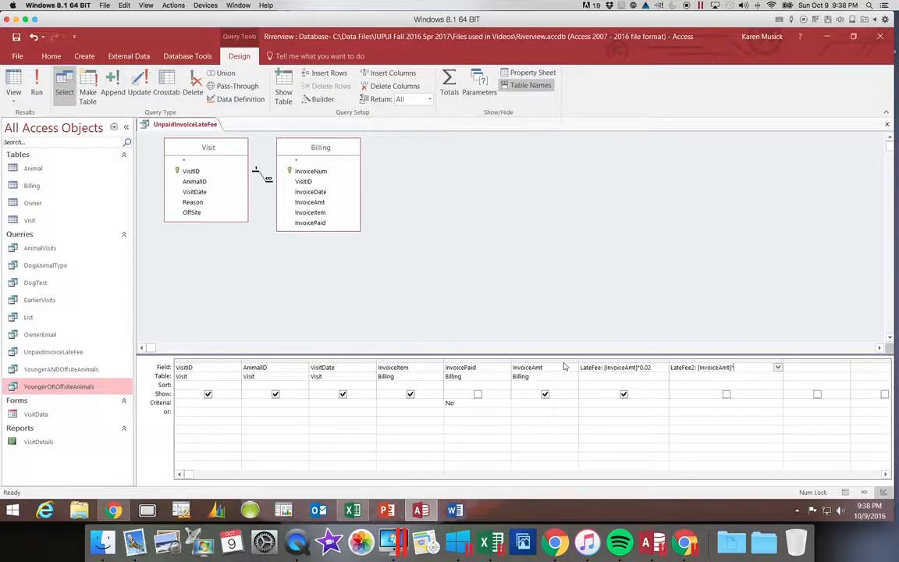
{"action": "type", "text": ".02"}
{"action": "key", "text": "Tab"}
{"action": "left_click", "coordinate": [38, 88]}
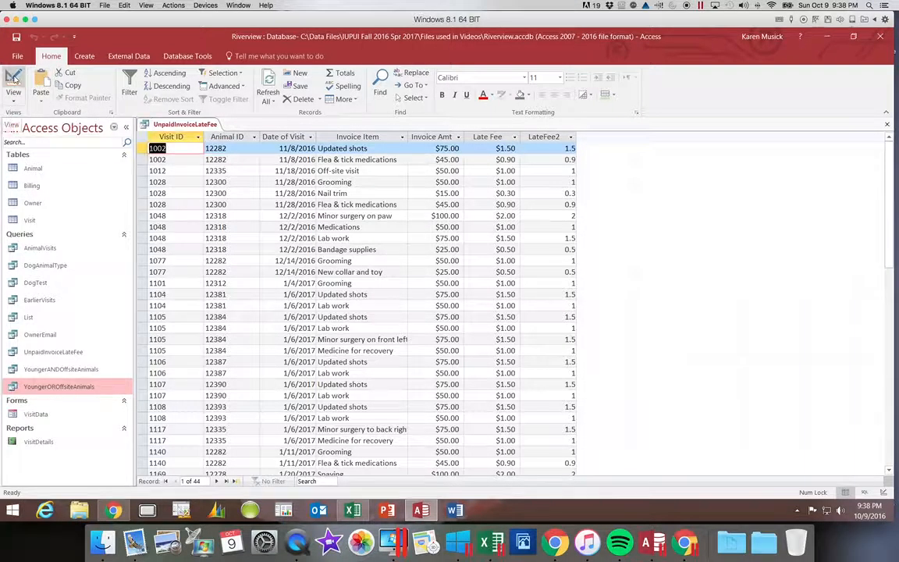
{"action": "left_click", "coordinate": [13, 78]}
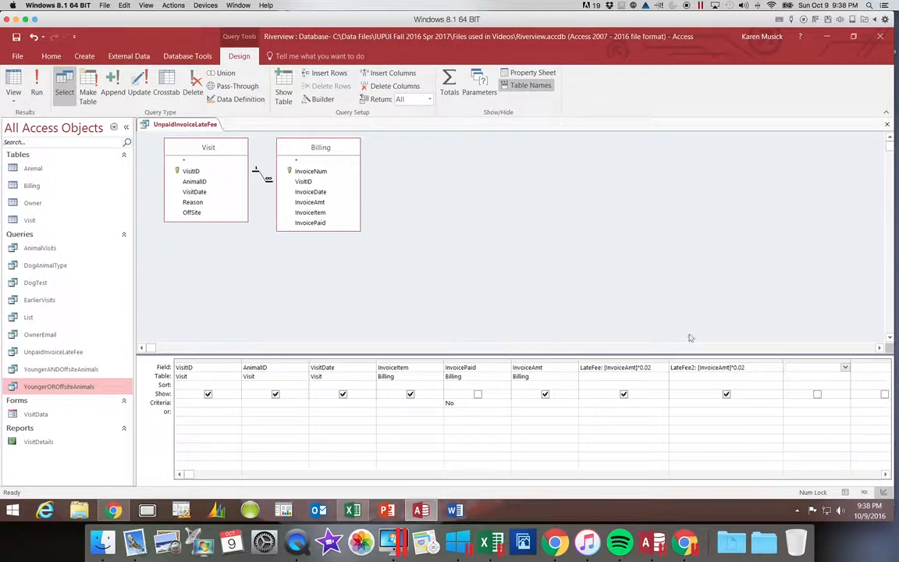
Step: Format the LateFee2 calculated field as Currency with 2 decimal places
{"action": "left_click", "coordinate": [671, 369]}
{"action": "left_click", "coordinate": [548, 74]}
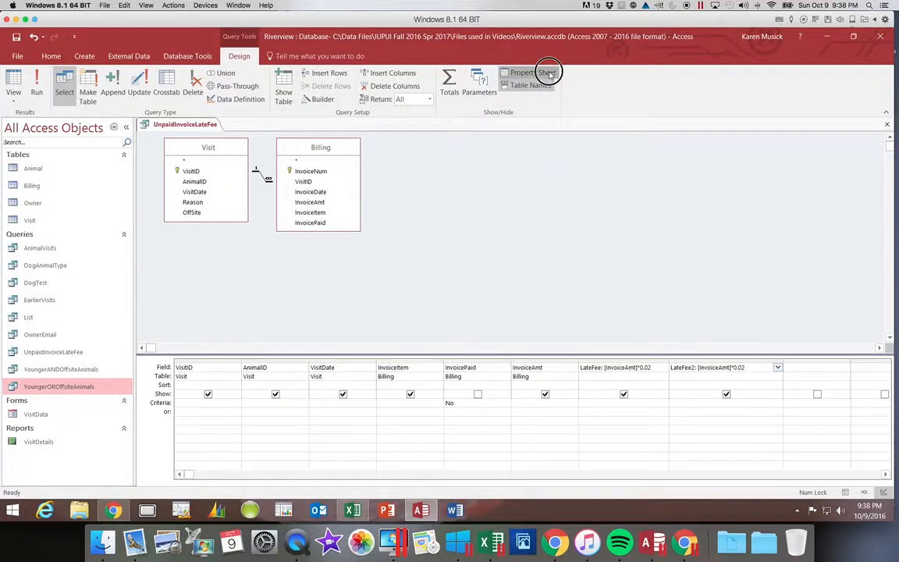
{"action": "left_click", "coordinate": [767, 176]}
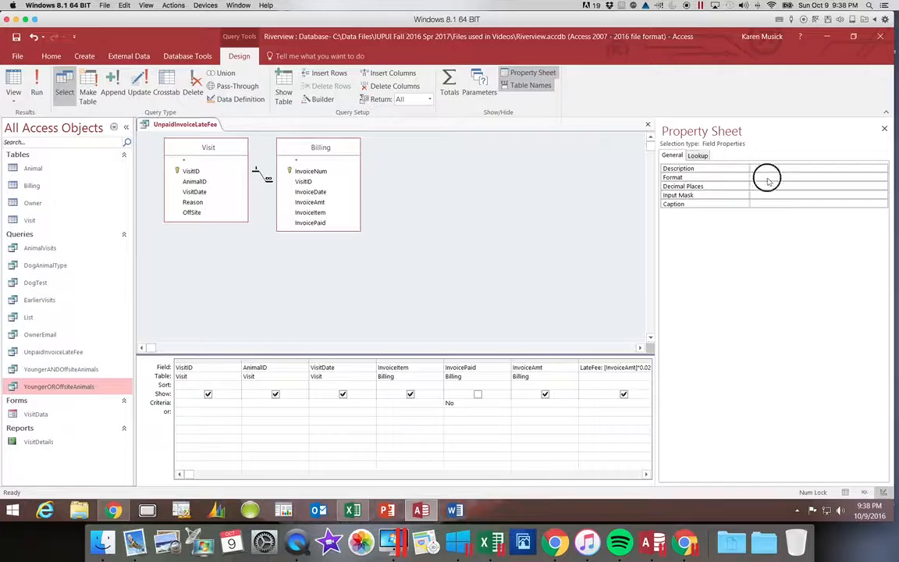
{"action": "left_click", "coordinate": [882, 177]}
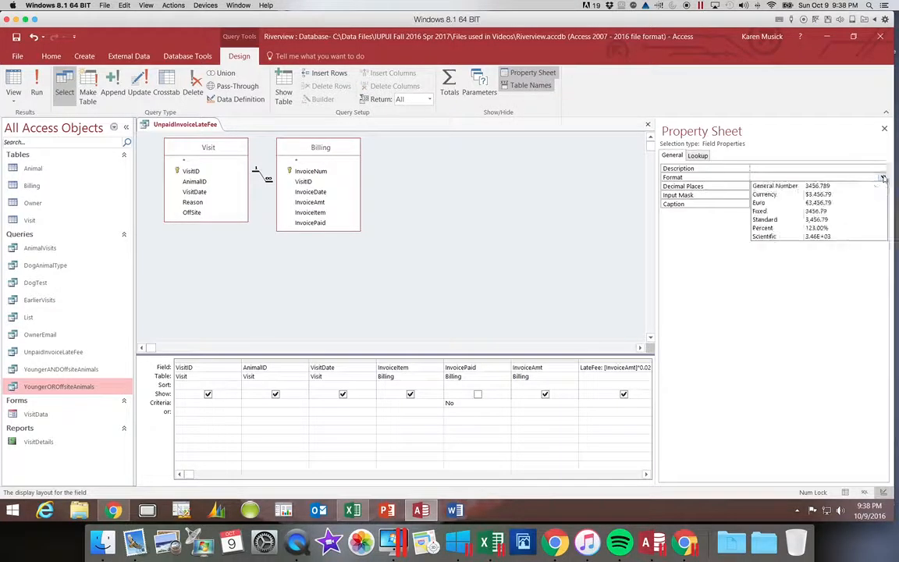
{"action": "left_click", "coordinate": [839, 194]}
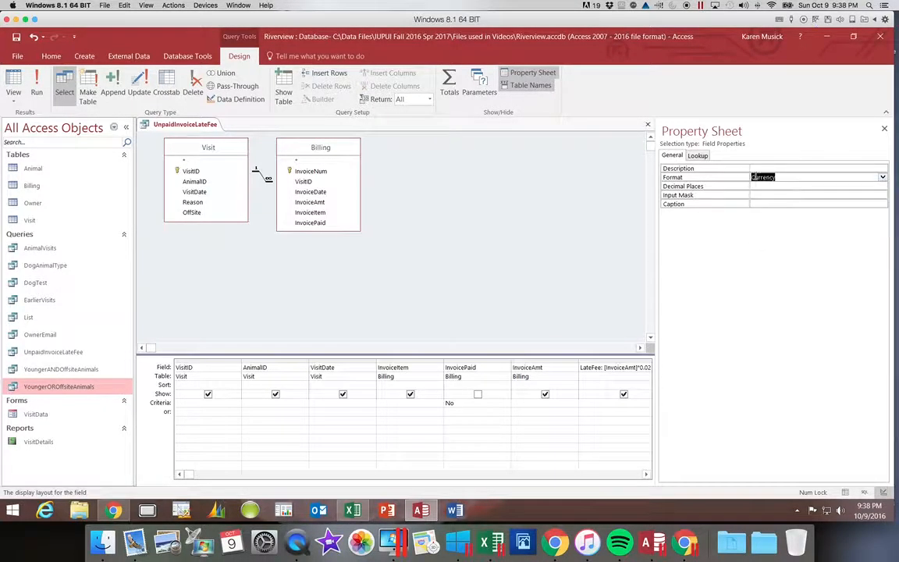
{"action": "left_click", "coordinate": [794, 186]}
{"action": "left_click", "coordinate": [883, 186]}
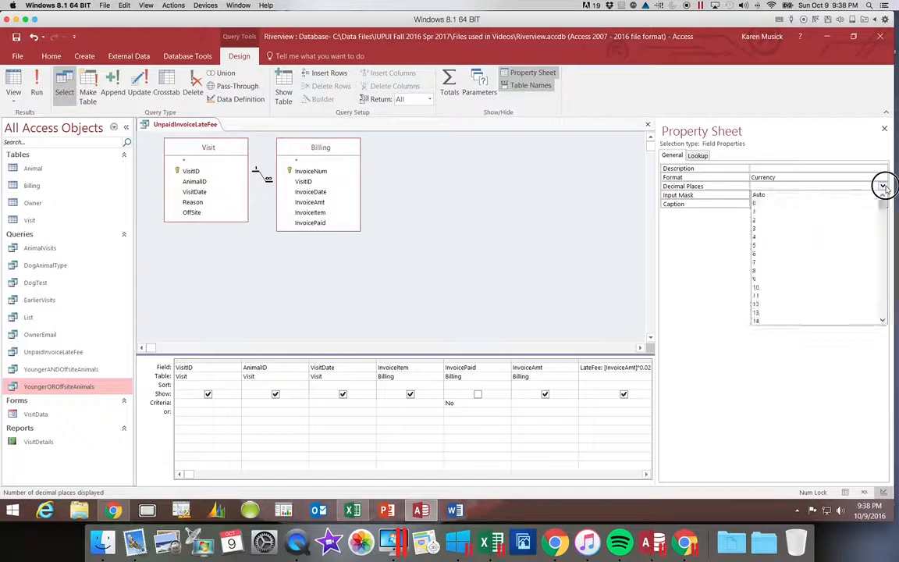
{"action": "left_click", "coordinate": [791, 221]}
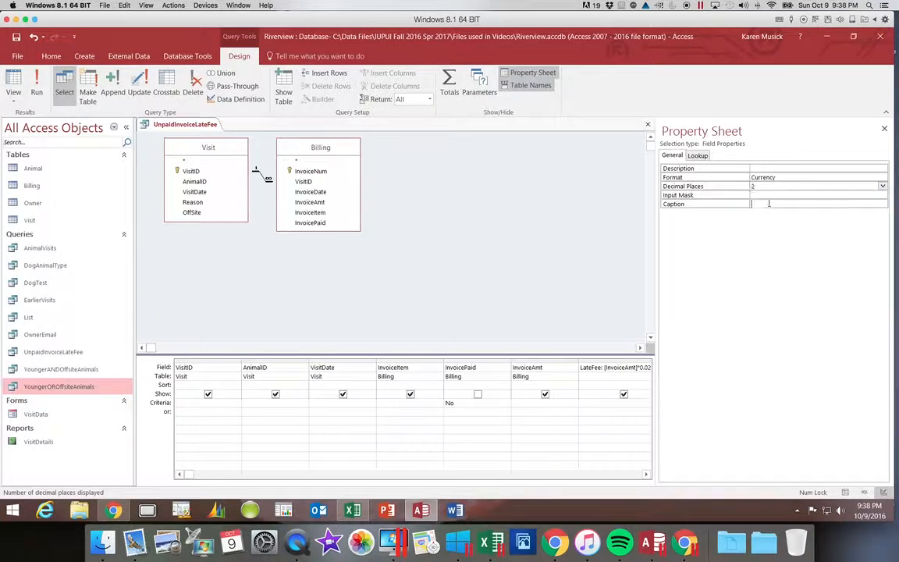
Step: Caption the LateFee2 field Late Fee 2, run the query to compare both fee columns and return to the design
{"action": "left_click", "coordinate": [785, 205]}
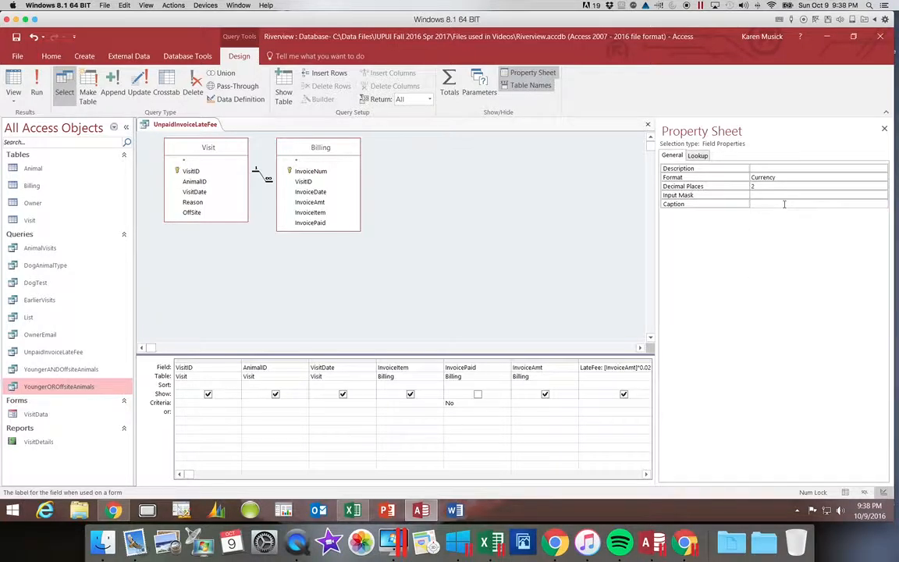
{"action": "type", "text": "Late Fee 2"}
{"action": "left_click", "coordinate": [884, 128]}
{"action": "left_click", "coordinate": [36, 89]}
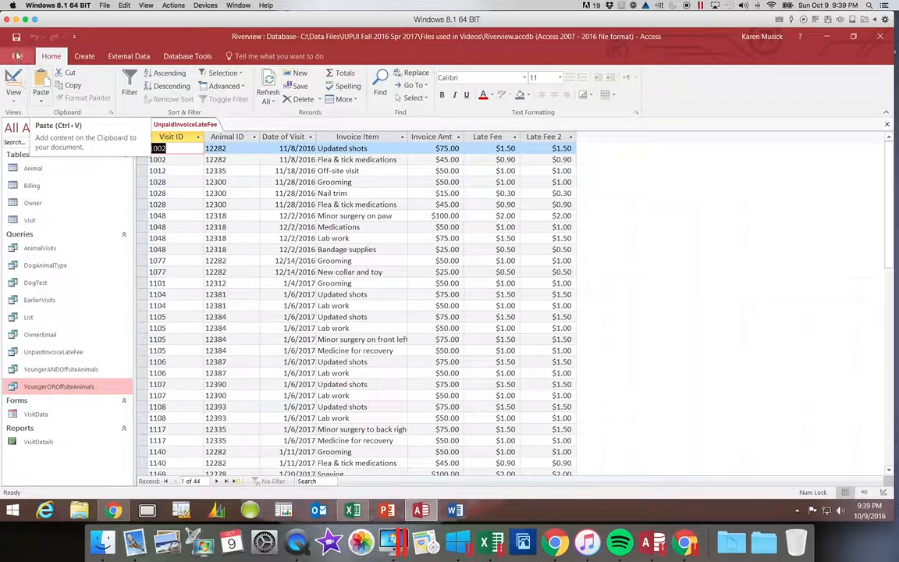
{"action": "left_click", "coordinate": [14, 80]}
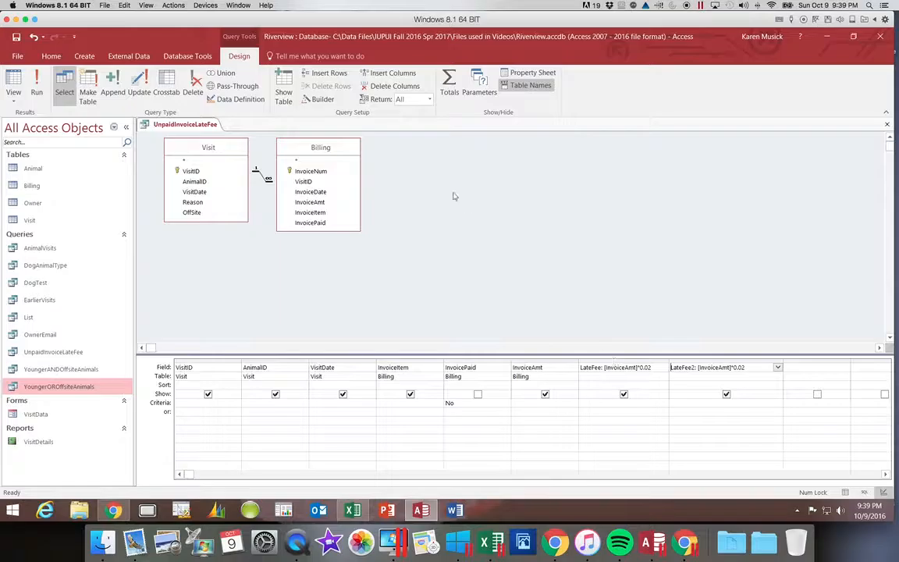
Step: Save the query, checking the fields the Expression Builder offers for LateFee2 before and after saving
{"action": "left_click", "coordinate": [317, 99]}
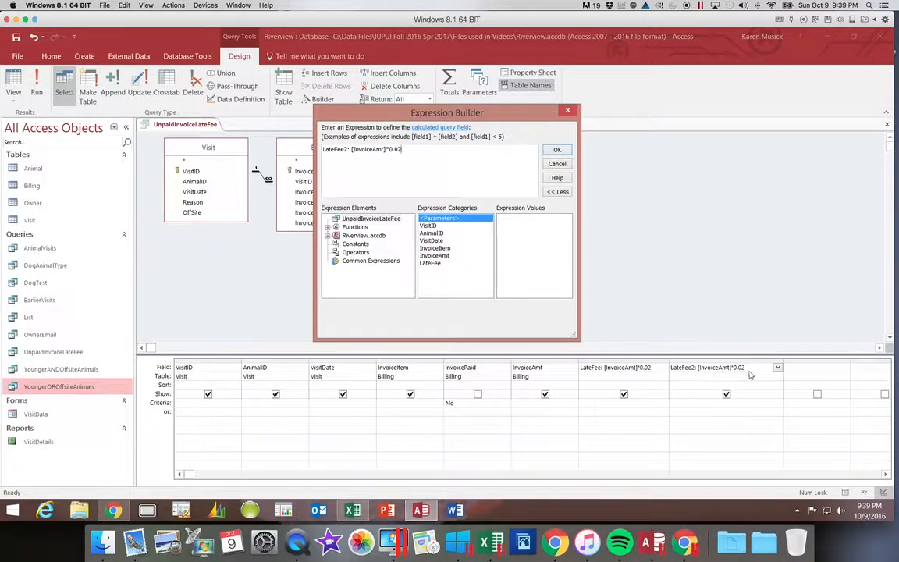
{"action": "left_click", "coordinate": [557, 150]}
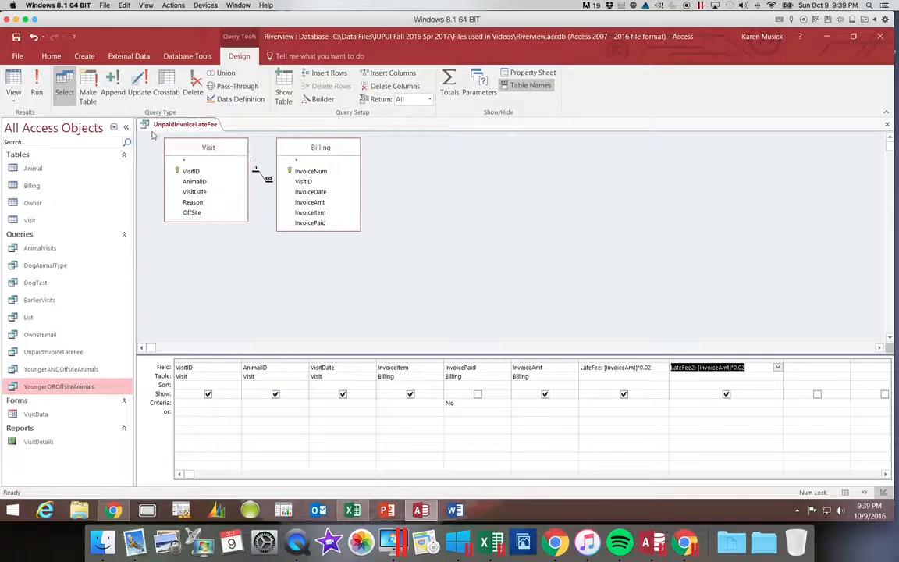
{"action": "left_click", "coordinate": [16, 37]}
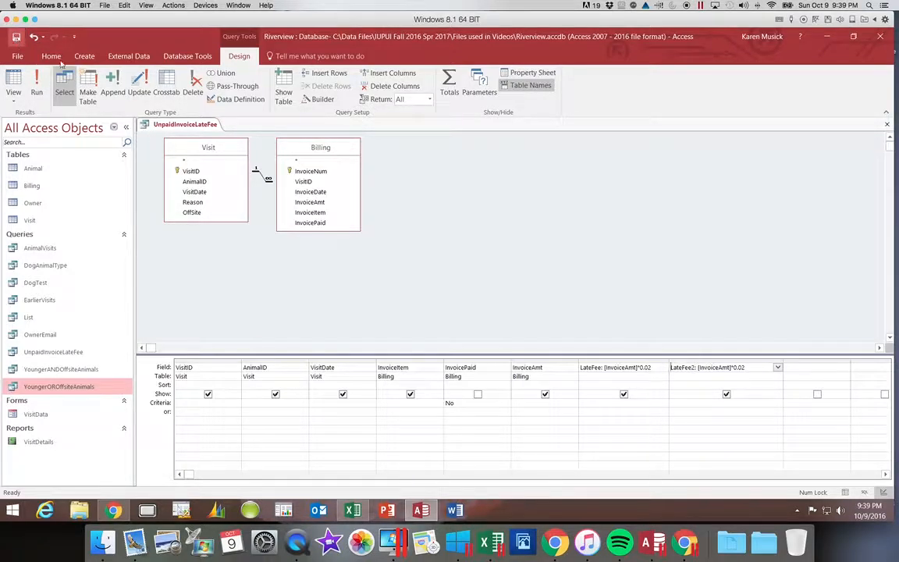
{"action": "left_click", "coordinate": [322, 99]}
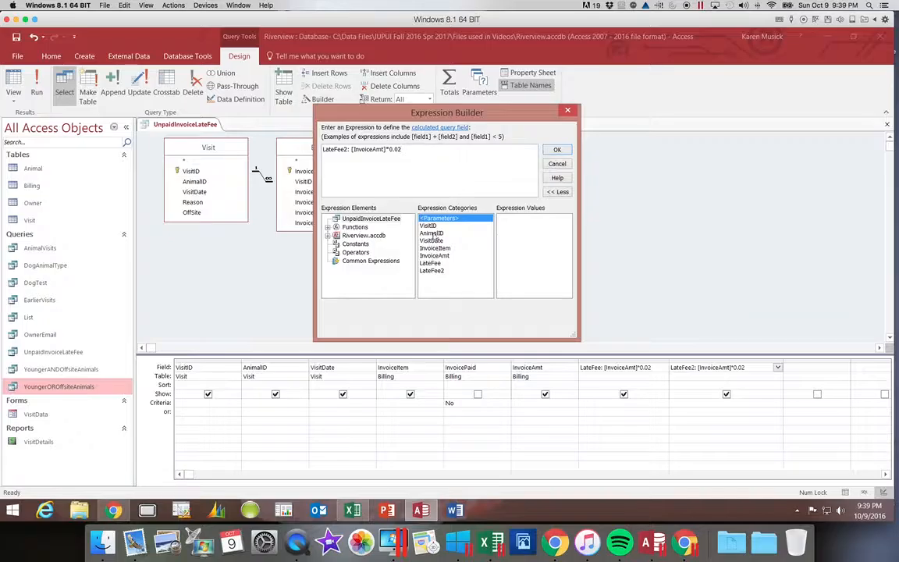
{"action": "left_click", "coordinate": [557, 150]}
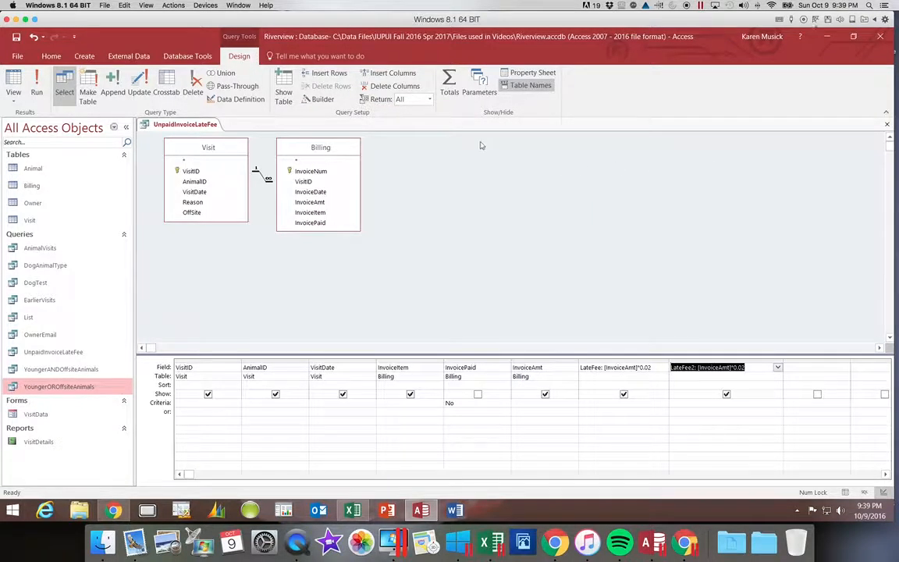
Step: Close the UnpaidInvoiceLateFee query and save its design changes
{"action": "left_click", "coordinate": [886, 125]}
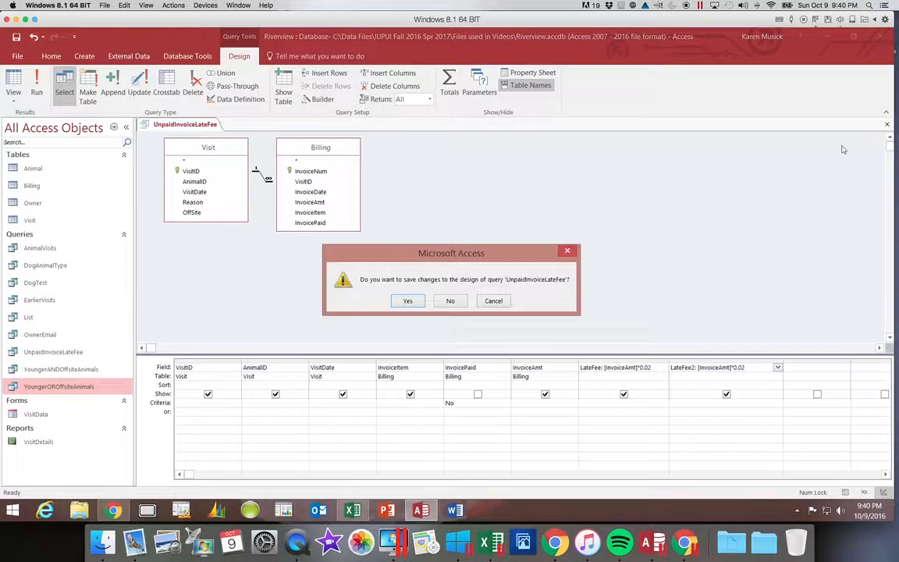
{"action": "left_click", "coordinate": [407, 300]}
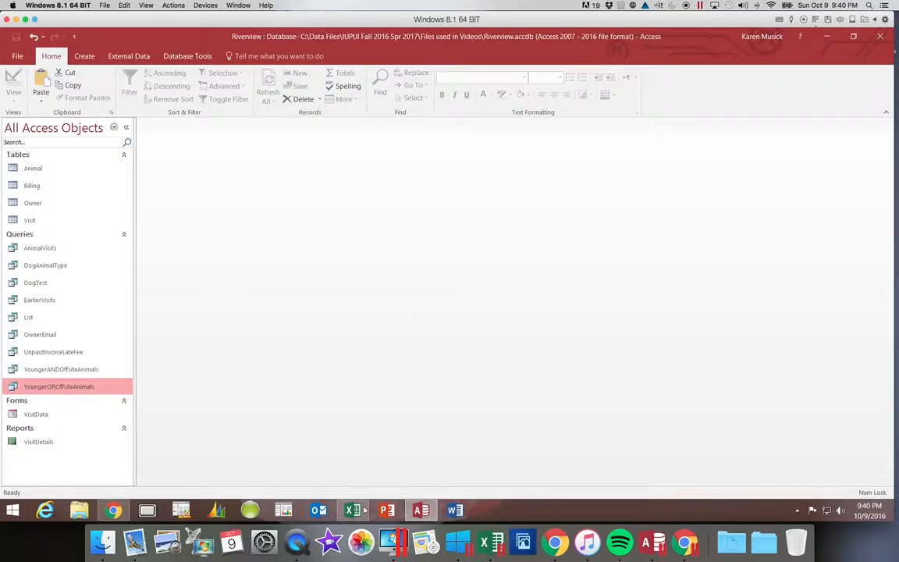
Step: Switch to the Access Video Headers workbook in Excel and enter New in cell A7 of the M3P8 sheet
{"action": "left_click", "coordinate": [490, 544]}
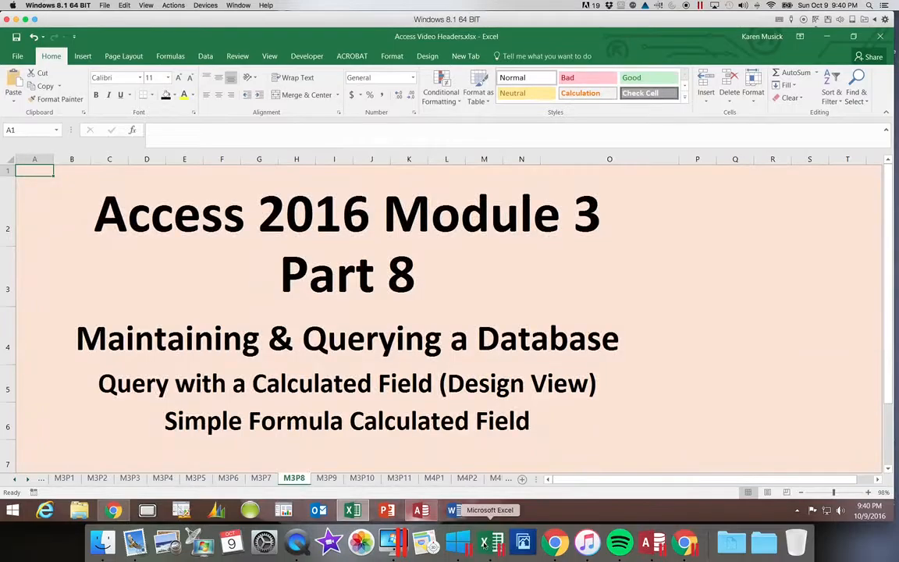
{"action": "left_click", "coordinate": [271, 453]}
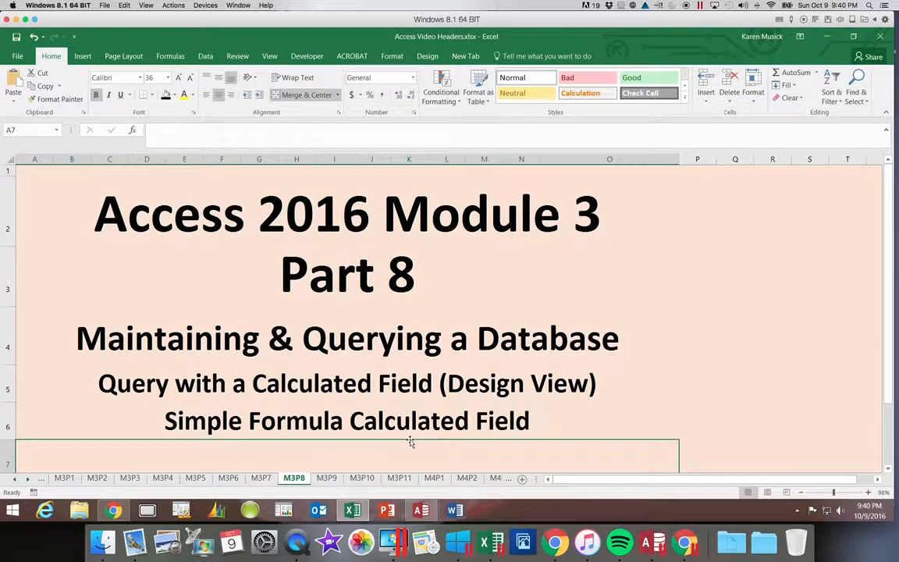
{"action": "type", "text": "New"}
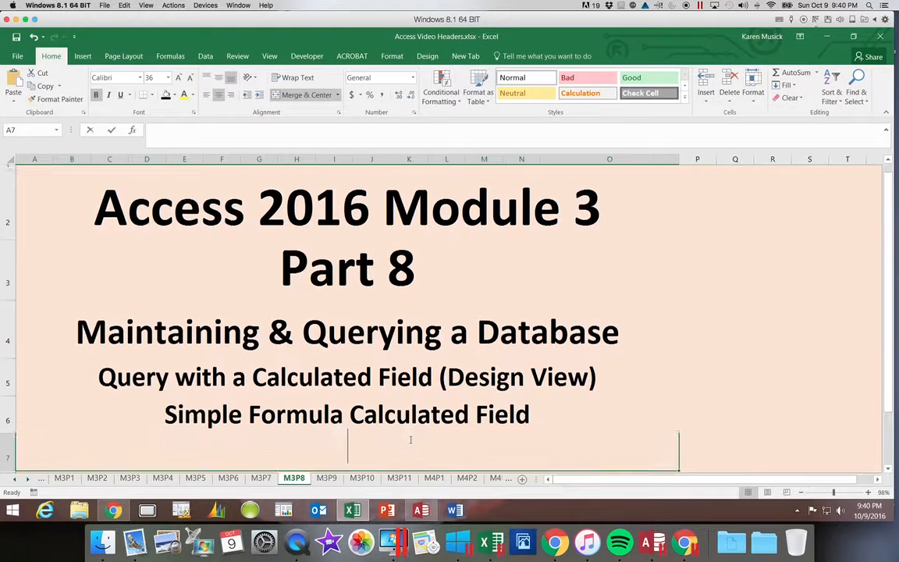